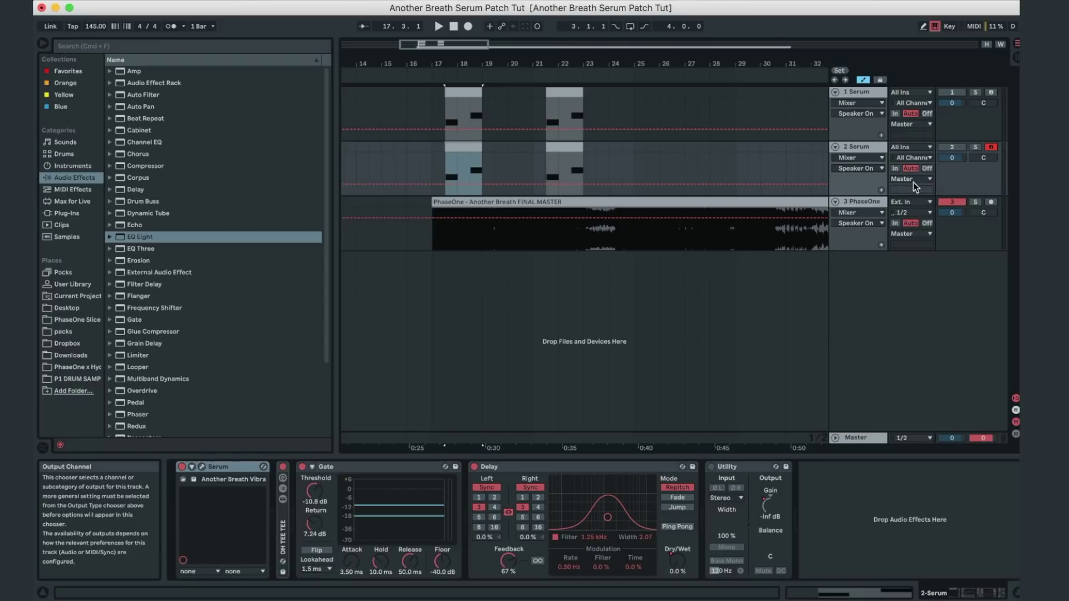
# Solo the PhaseOne reference, zoom to bars 16–24, play it from bar 17.3.1, then unsolo.
pyautogui.click(975, 202)
pyautogui.moveTo(454, 58); pyautogui.dragTo(454, 62)
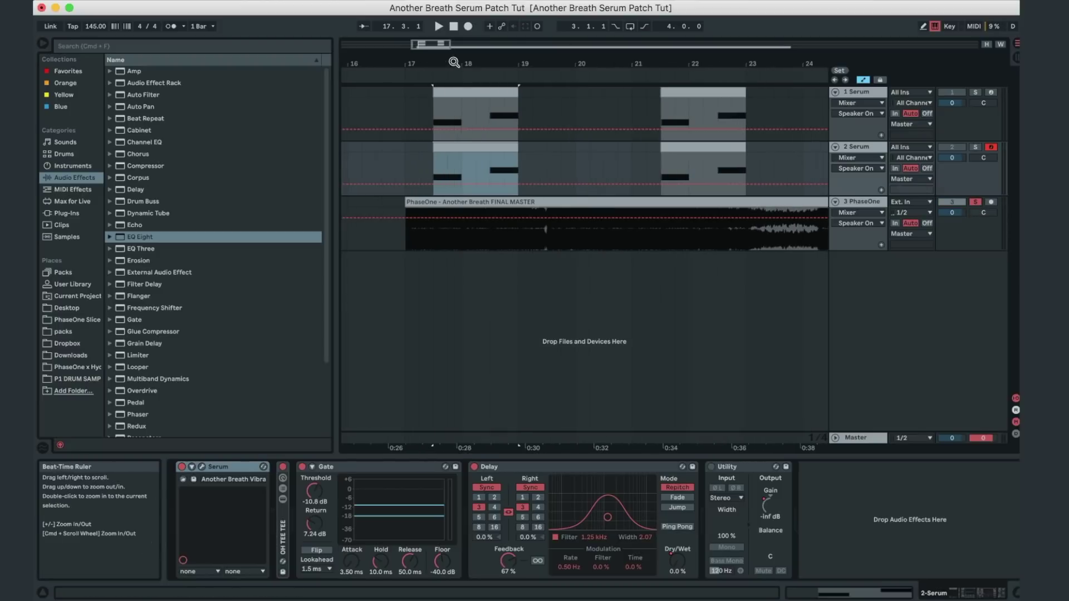
pyautogui.click(433, 233)
pyautogui.press('space')
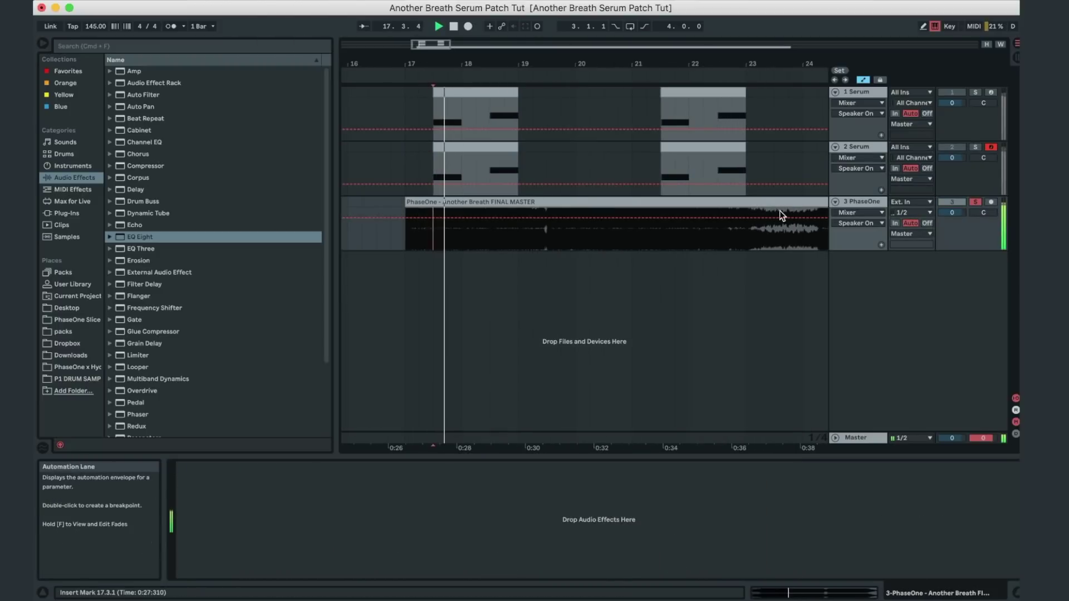
pyautogui.press('space')
pyautogui.click(975, 202)
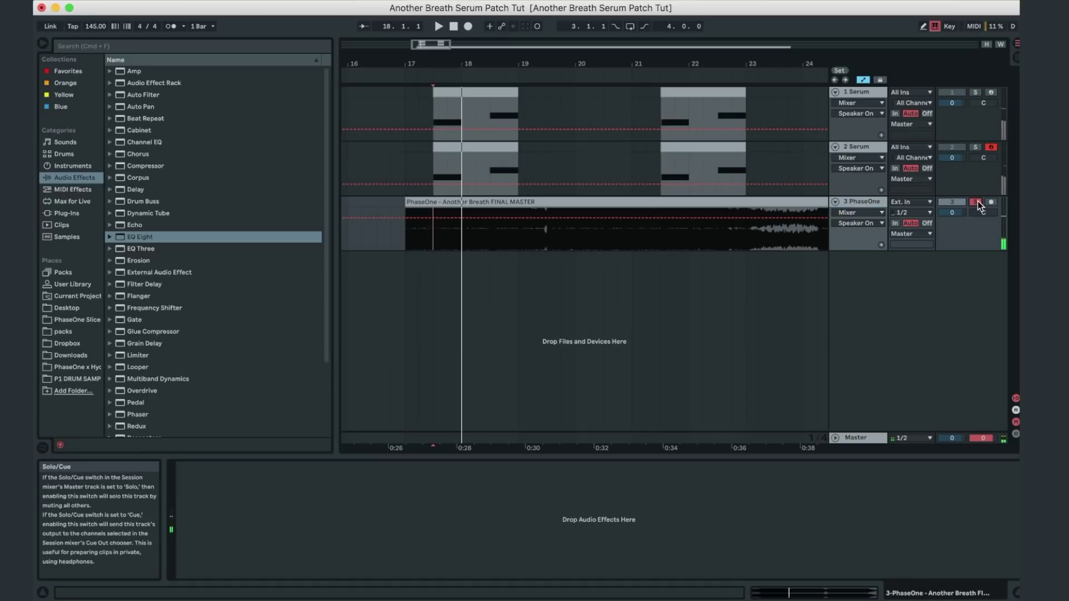
# Solo the second Serum track at bar 17 and play a bass note on it.
pyautogui.hscroll(-3, 573, 149)
pyautogui.click(477, 152)
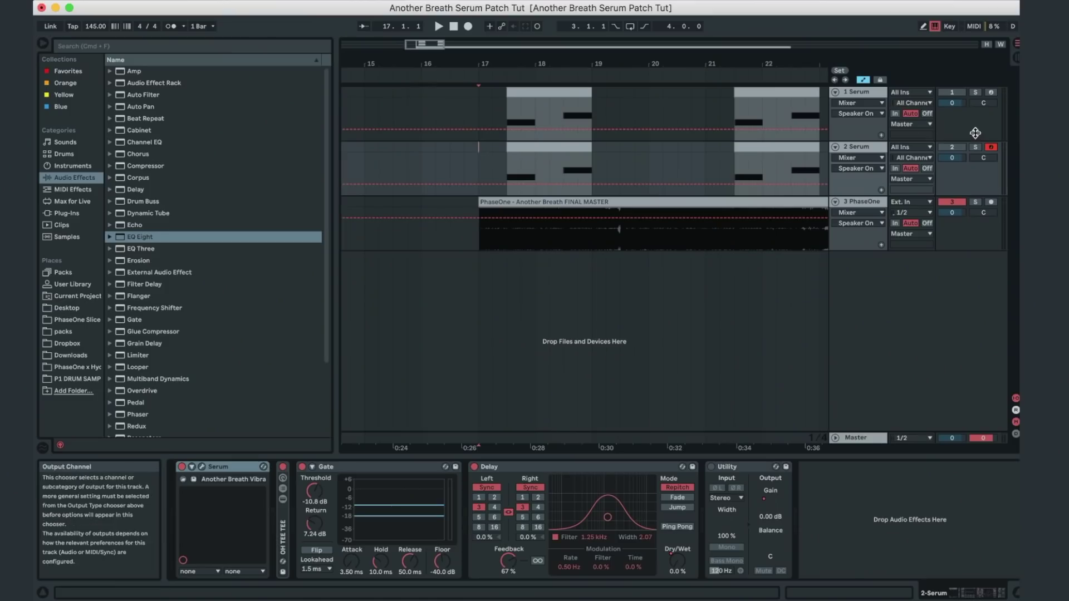
pyautogui.click(975, 147)
pyautogui.press('a')
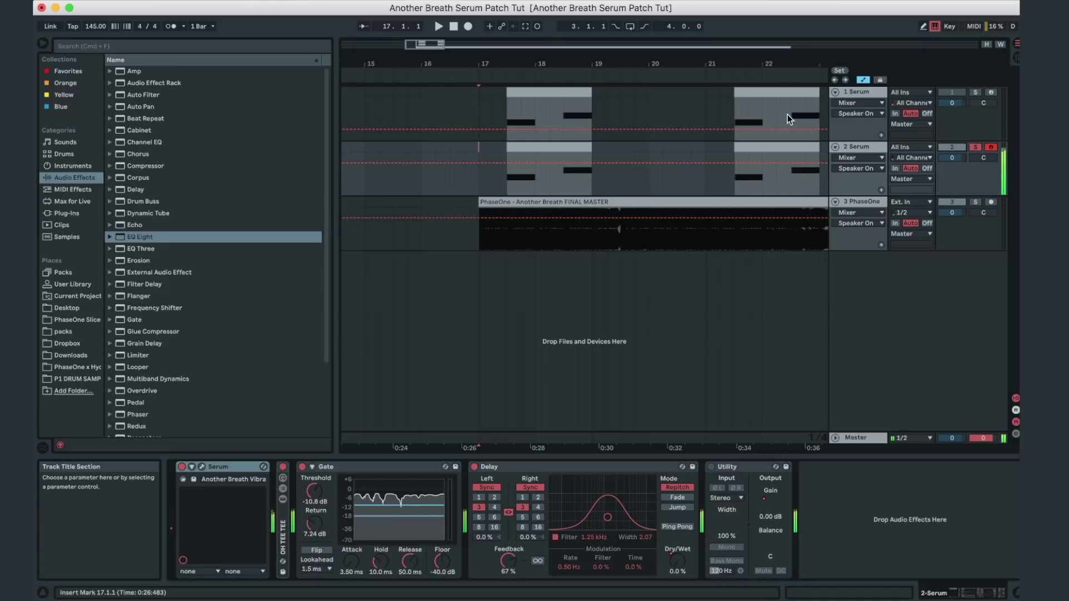
pyautogui.click(871, 146)
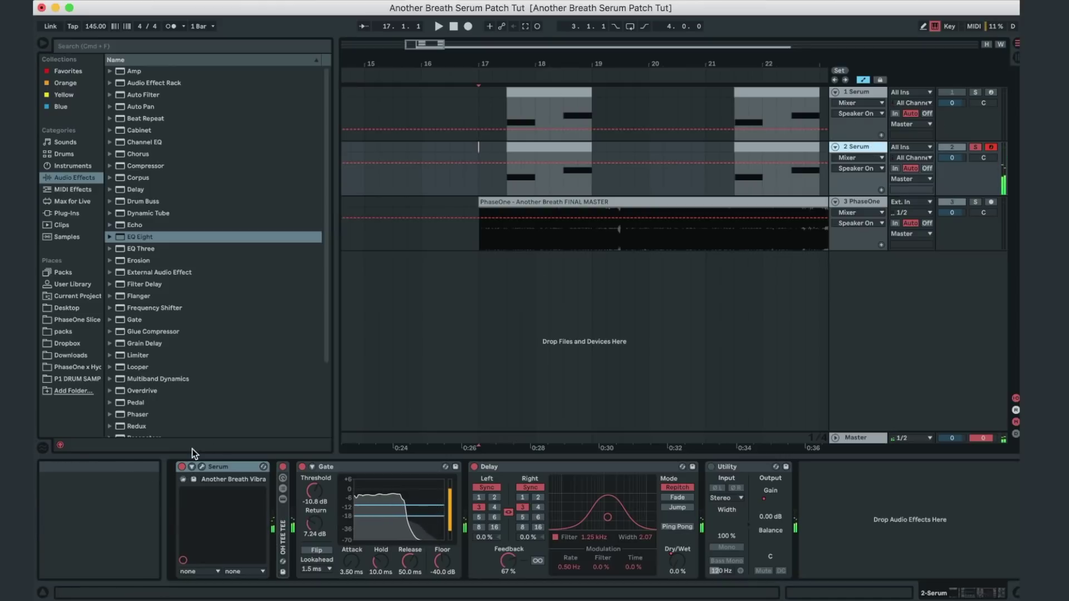
# Show the Another Breath Vibrato Bass Serum editor and move its window up and left.
pyautogui.click(201, 467)
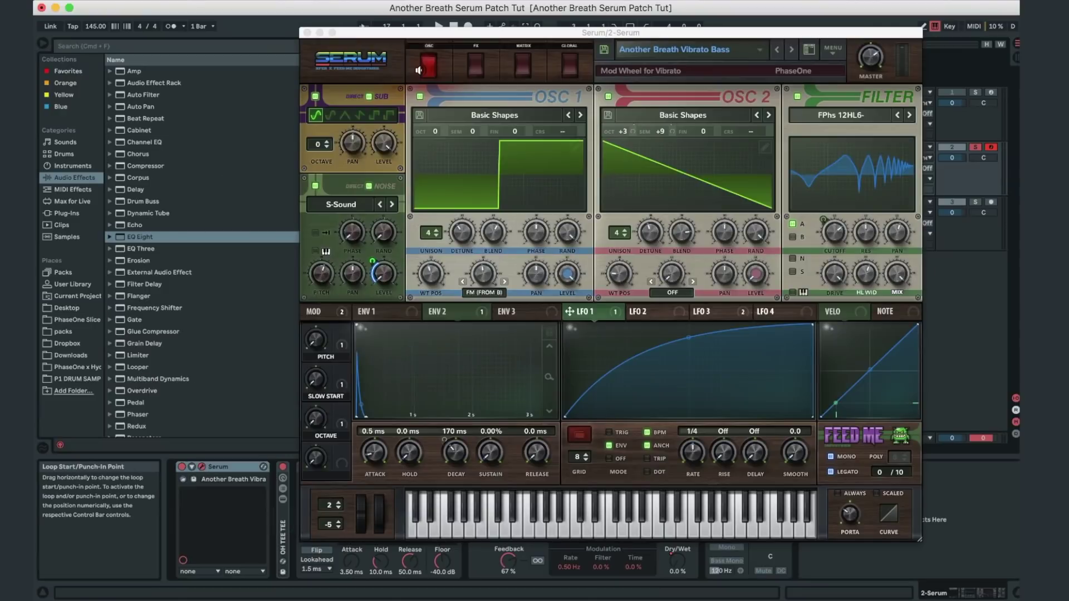
pyautogui.click(586, 35)
pyautogui.moveTo(586, 35); pyautogui.dragTo(538, 8)
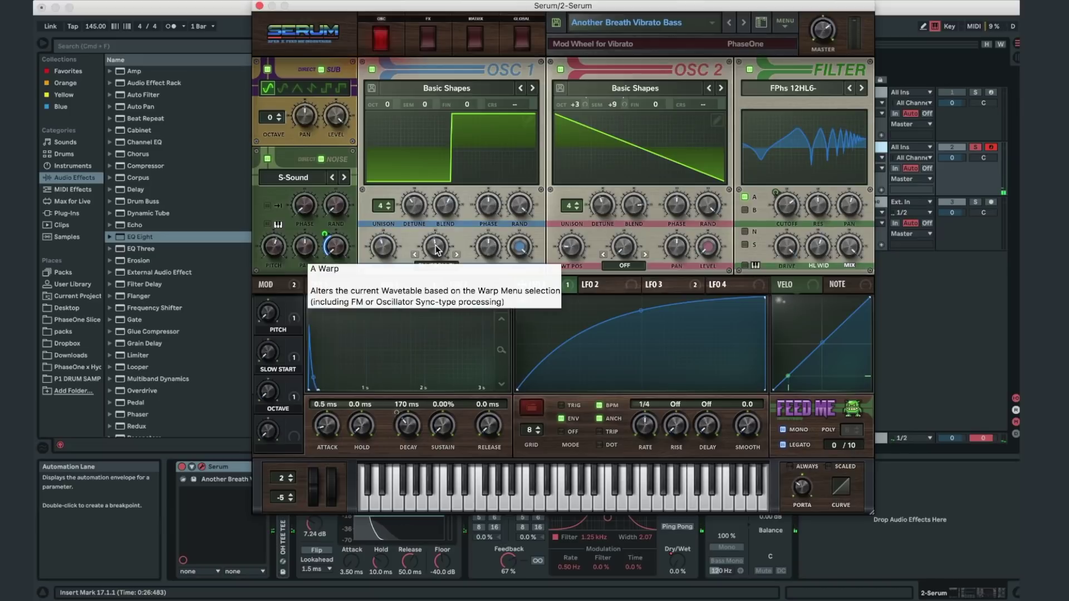
# Set oscillator A's FM-from-B amount to 42% and confirm Macro 1 modulates oscillator B's semitone.
pyautogui.moveTo(435, 245); pyautogui.dragTo(429, 300)
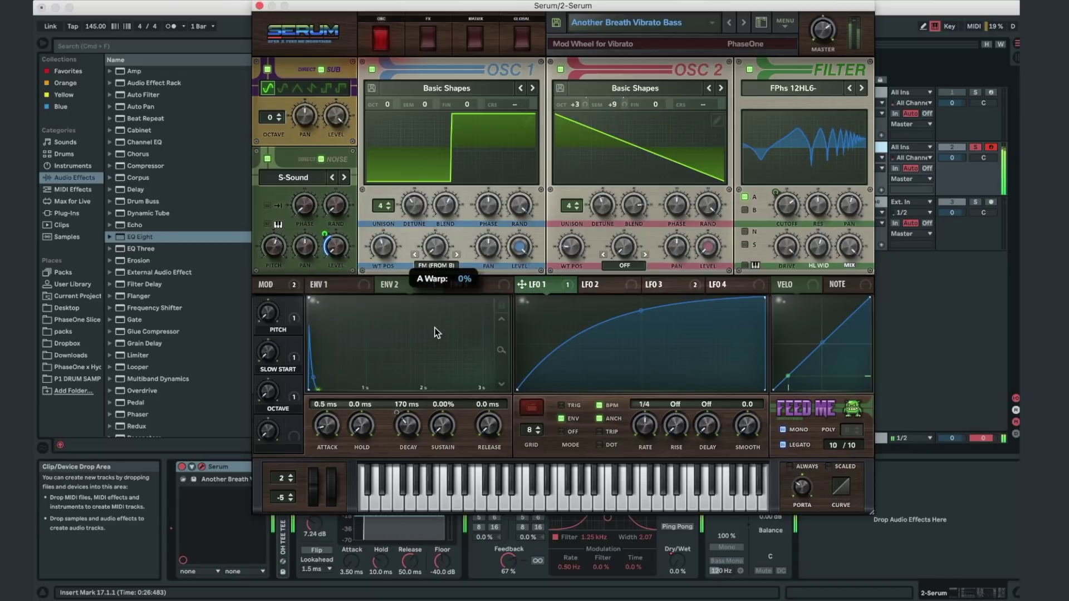
pyautogui.moveTo(435, 332); pyautogui.dragTo(434, 293)
pyautogui.moveTo(429, 250); pyautogui.dragTo(430, 243)
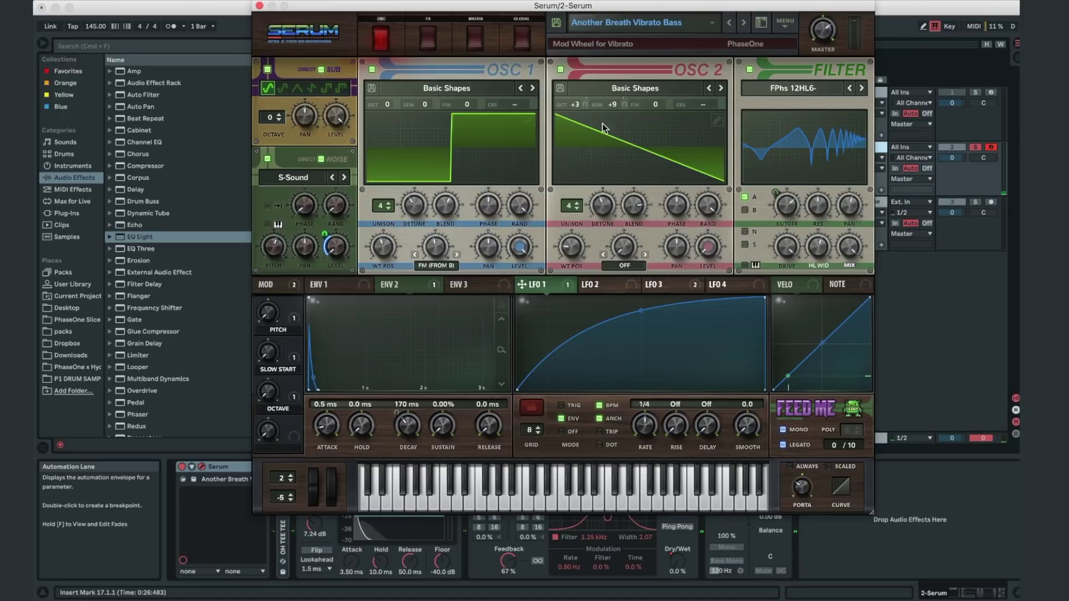
pyautogui.rightClick(573, 105)
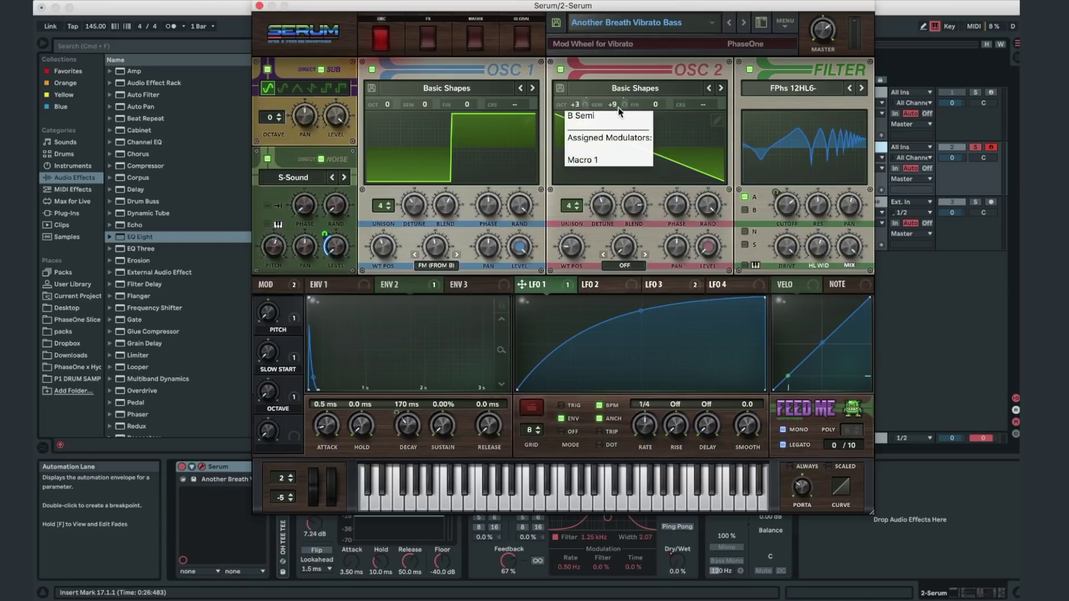
pyautogui.click(592, 72)
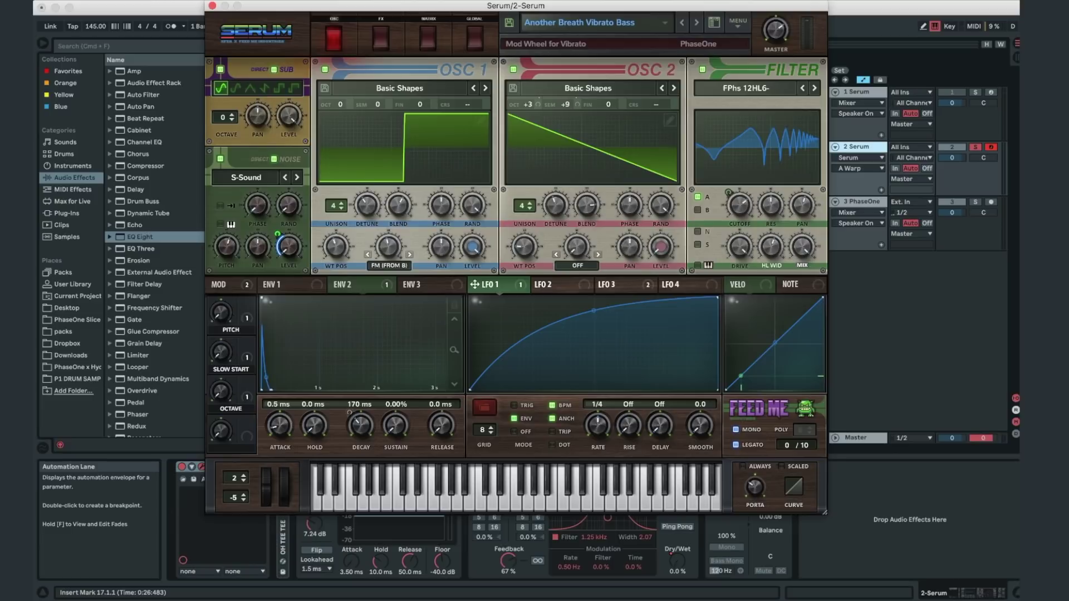
# Nudge the Serum window left and sweep the PITCH and OCTAVE macros to hear them.
pyautogui.moveTo(478, 10); pyautogui.dragTo(457, 9)
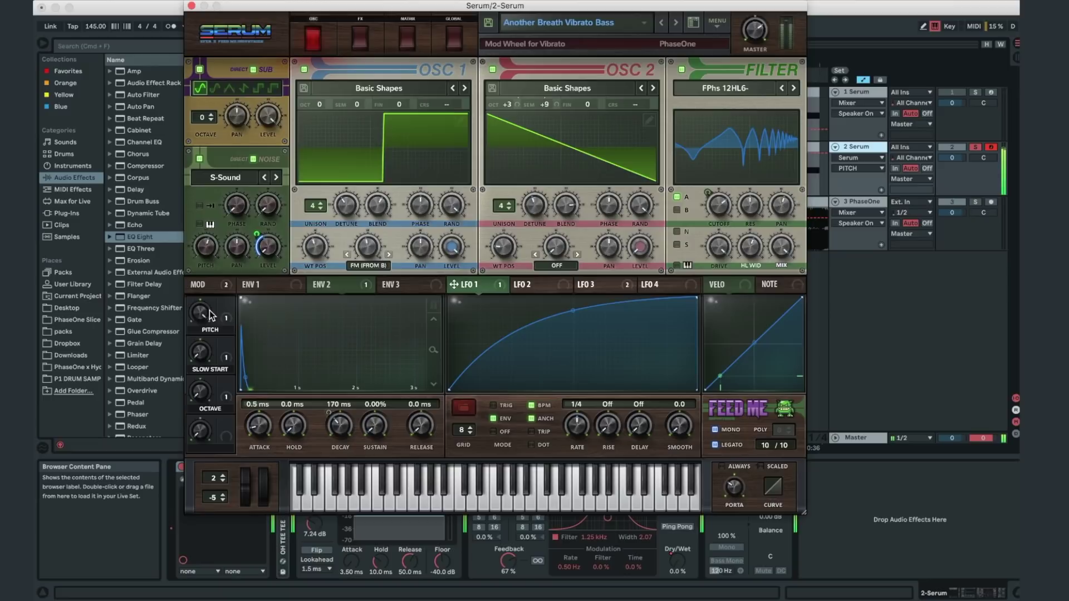
pyautogui.moveTo(201, 313); pyautogui.dragTo(220, 260)
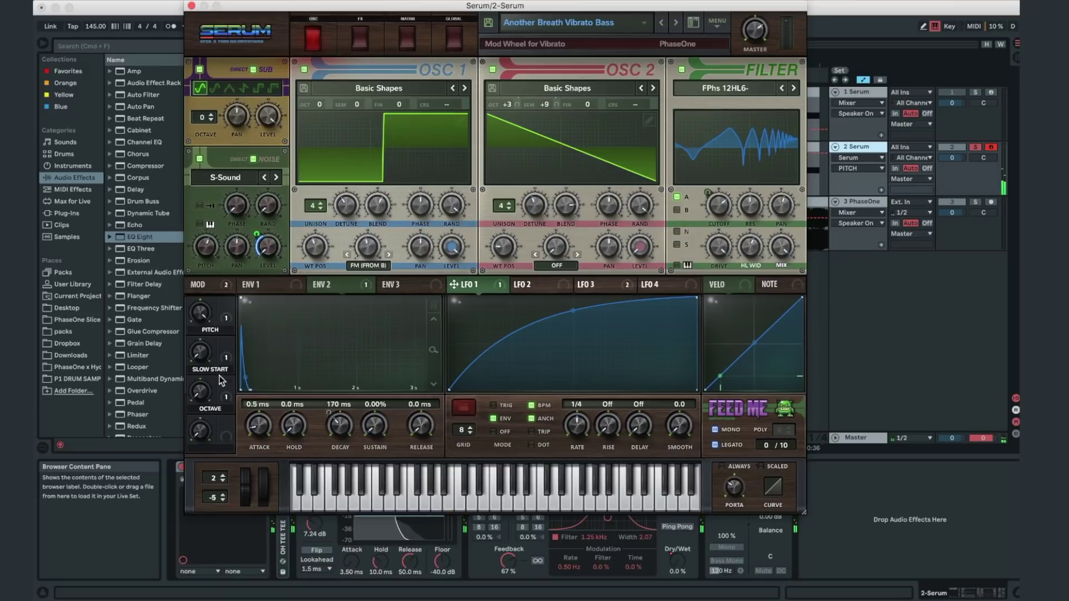
pyautogui.moveTo(201, 393)
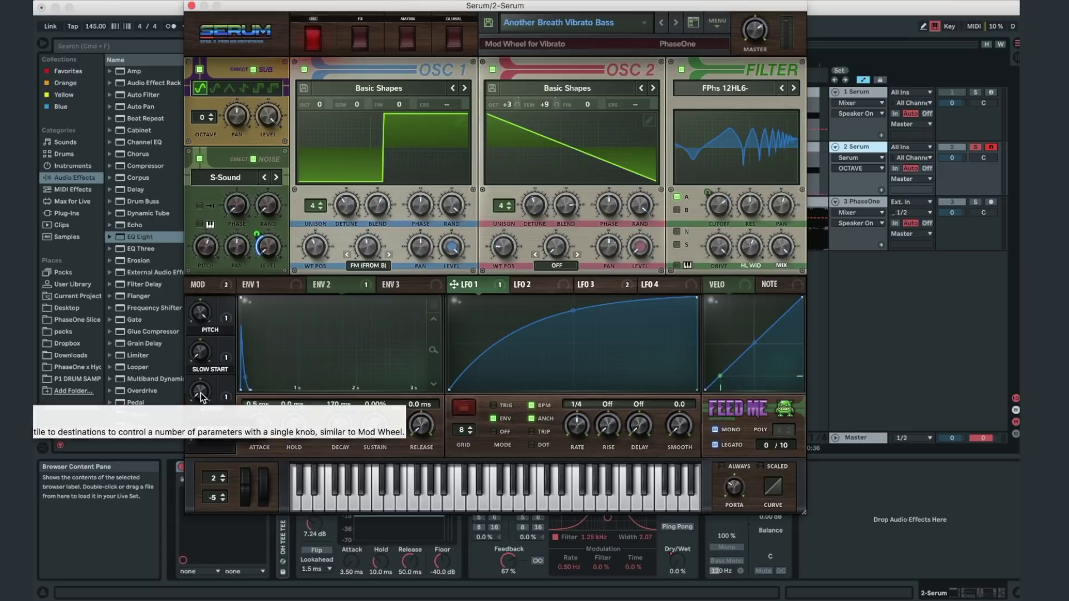
pyautogui.click(202, 392)
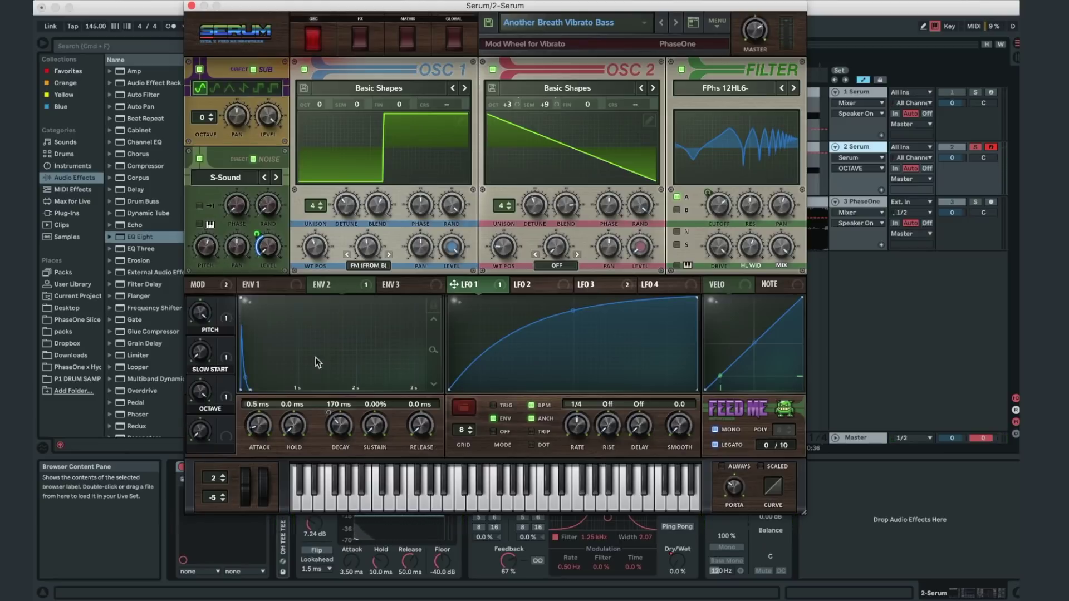
# Try the mod wheel, recheck PITCH at 100% and OCTAVE, then show the MATRIX page.
pyautogui.click(262, 497)
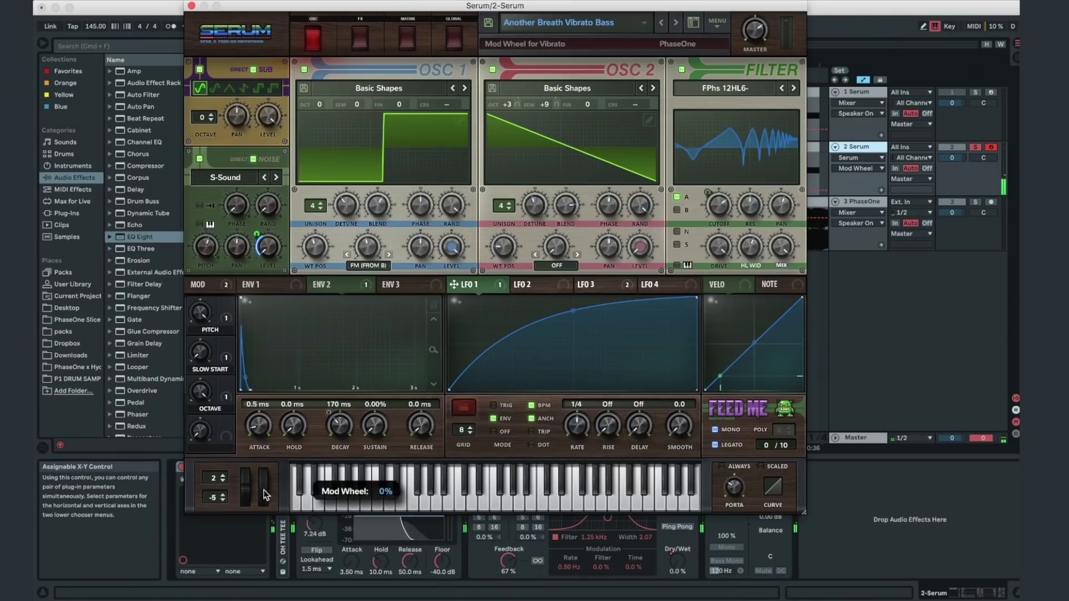
pyautogui.click(202, 317)
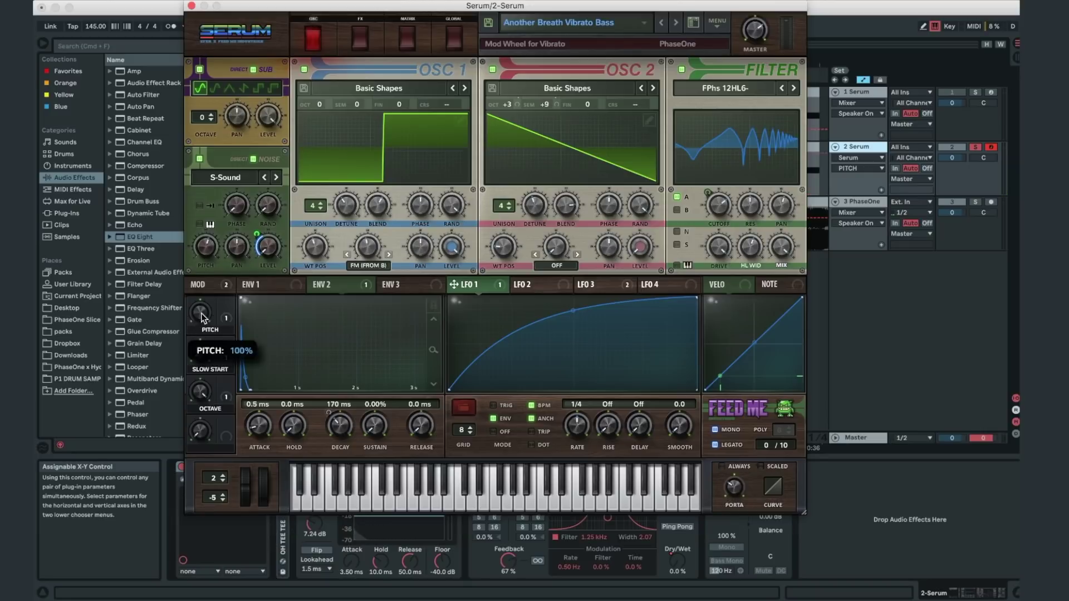
pyautogui.click(204, 394)
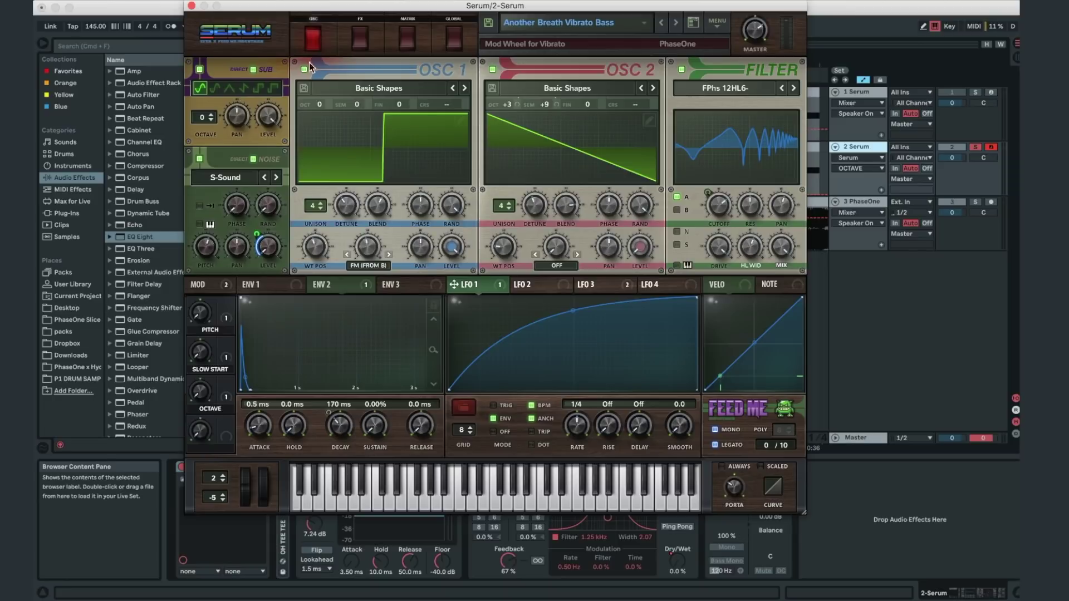
pyautogui.click(407, 37)
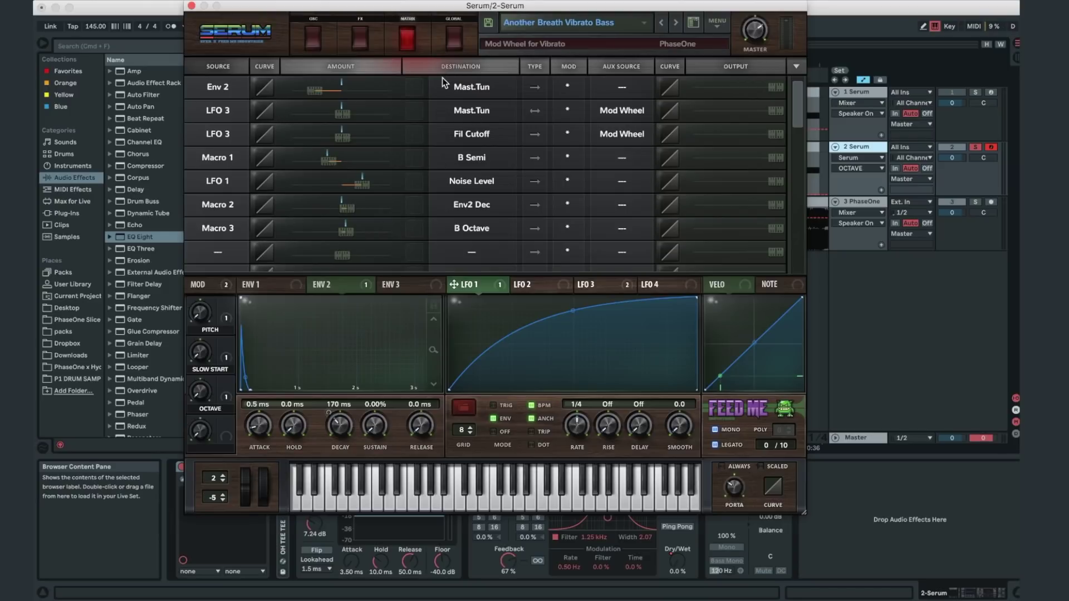
# View LFO 3's triangle shape and raise the mod wheel to 100% to hear the vibrato.
pyautogui.click(597, 285)
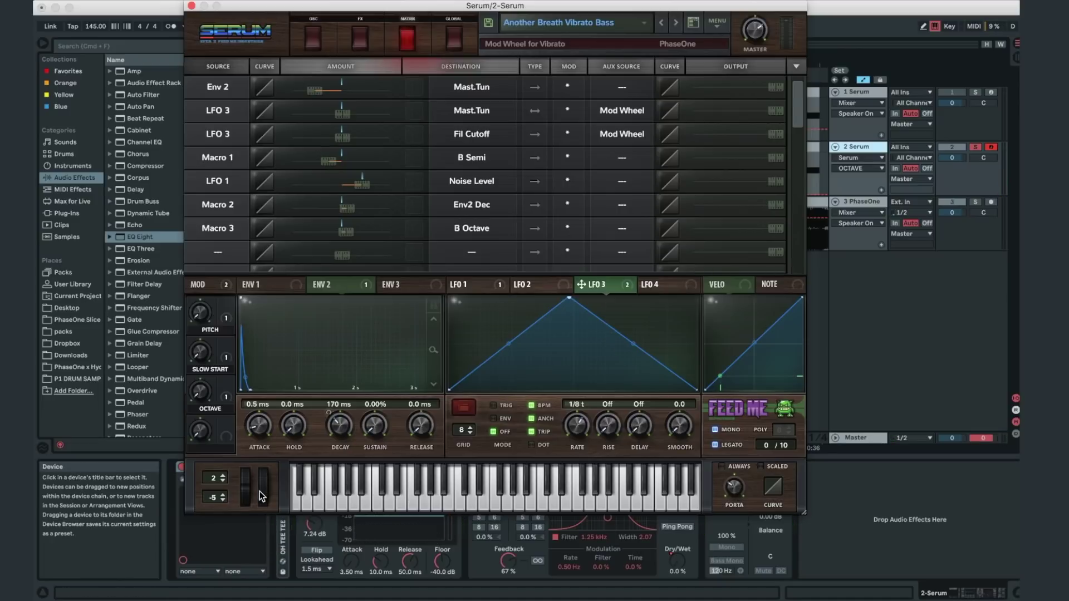
pyautogui.moveTo(260, 491)
pyautogui.mouseDown()
pyautogui.moveTo(272, 322)
pyautogui.moveTo(255, 504)
pyautogui.mouseUp()
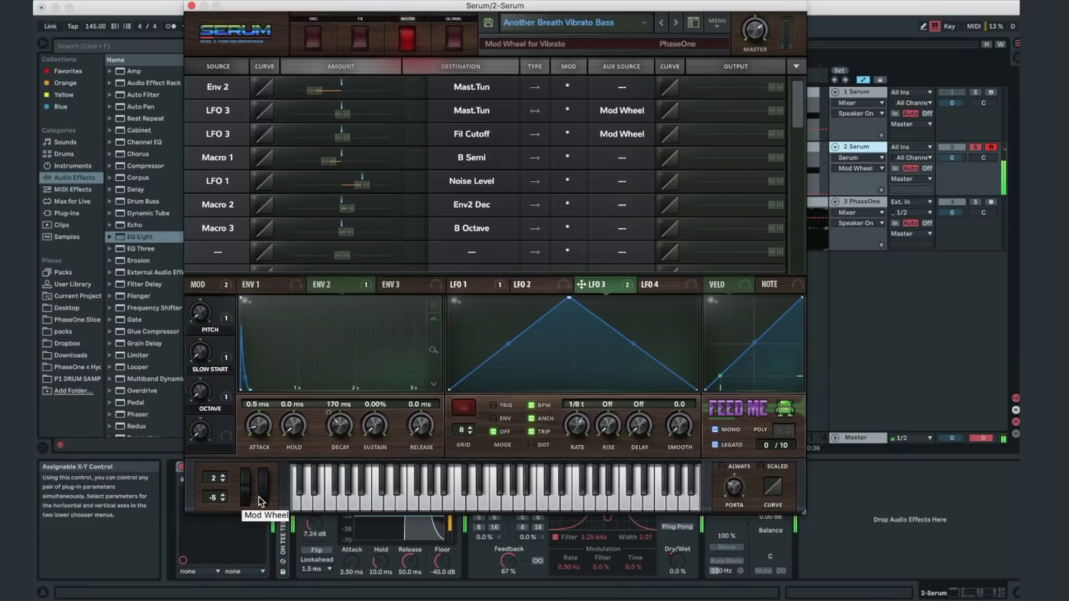
pyautogui.moveTo(259, 498); pyautogui.dragTo(260, 462)
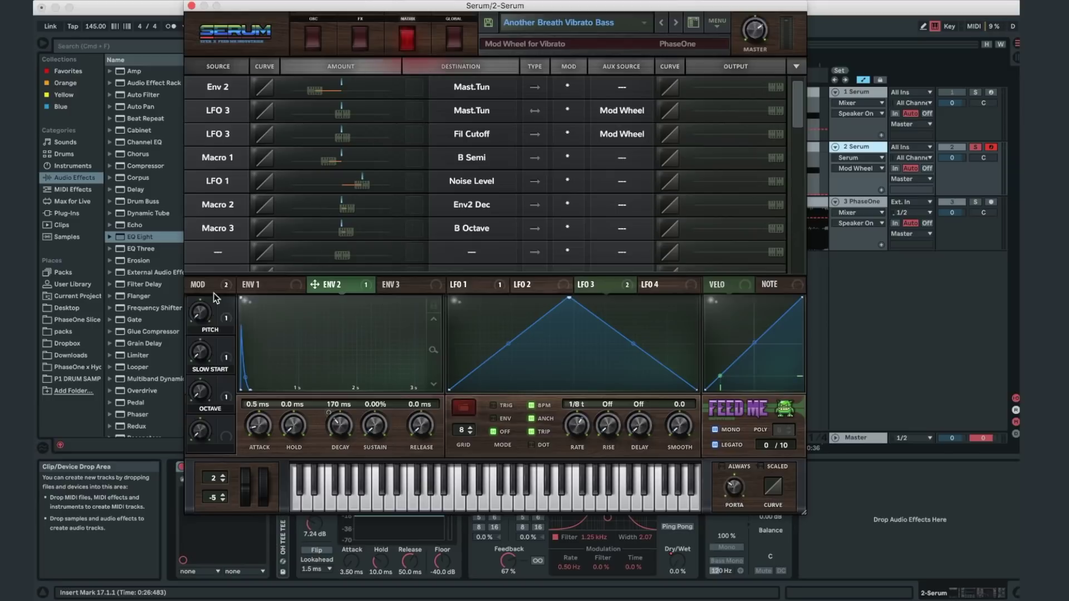
# Raise the Slow Start macro to 15%.
pyautogui.click(202, 354)
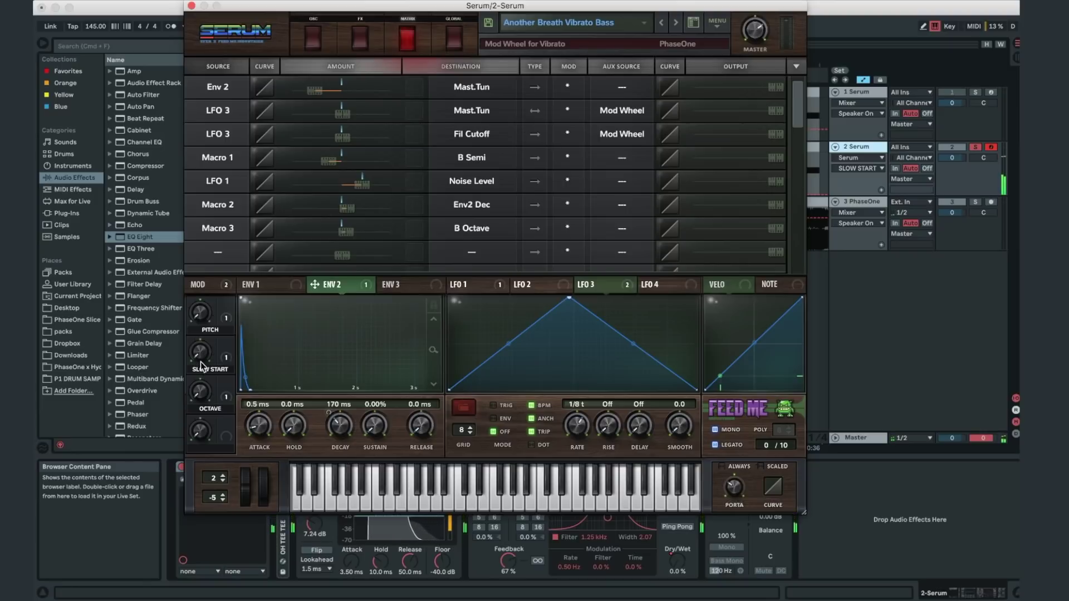
pyautogui.moveTo(201, 362); pyautogui.dragTo(435, 217)
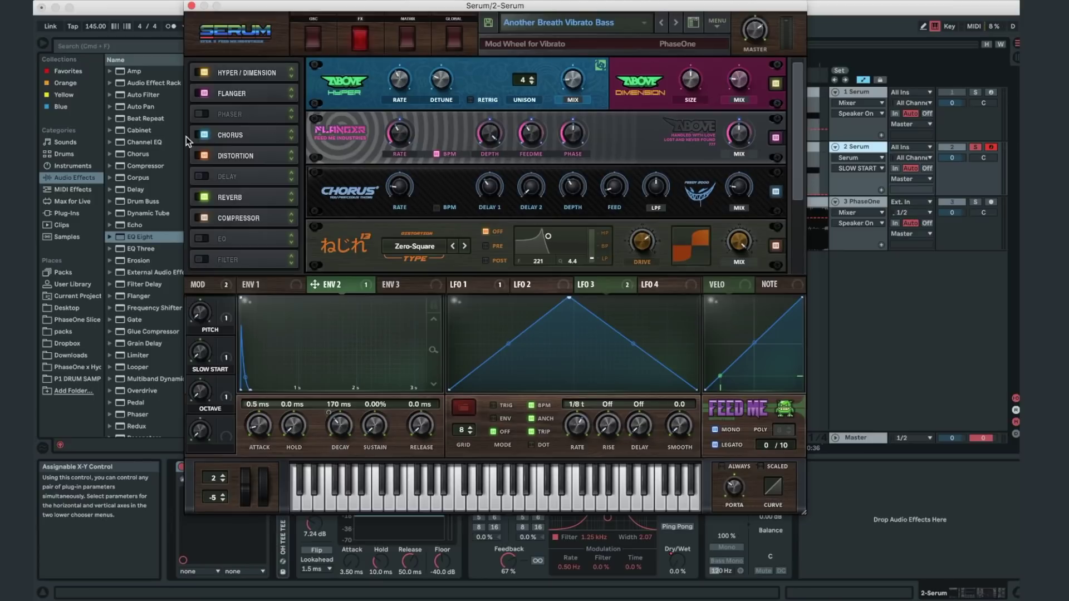
# Set the chorus mix to 41% and the flanger mix to about 44%, then drop the chorus mix to 10%.
pyautogui.scroll(-1, 247, 89)
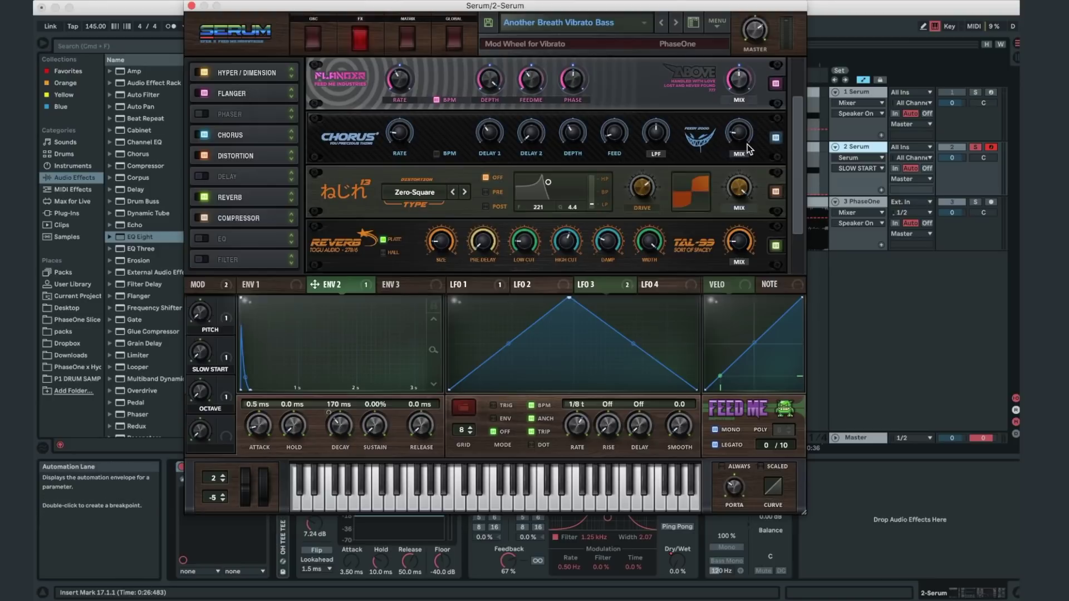
pyautogui.moveTo(735, 136)
pyautogui.mouseDown()
pyautogui.moveTo(736, 104)
pyautogui.moveTo(734, 131)
pyautogui.mouseUp()
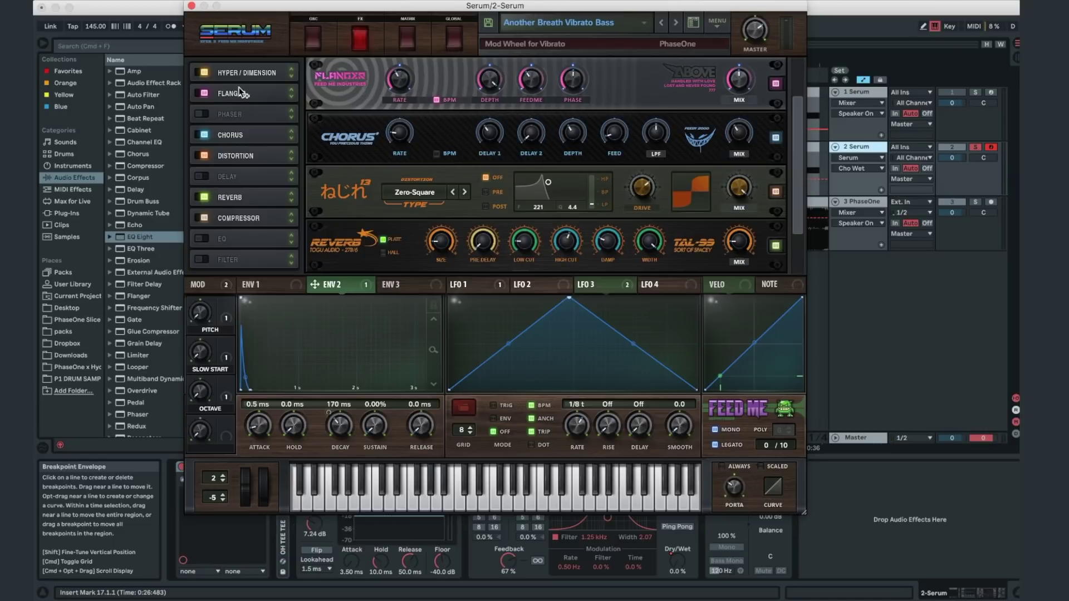
pyautogui.moveTo(728, 72); pyautogui.dragTo(726, 71)
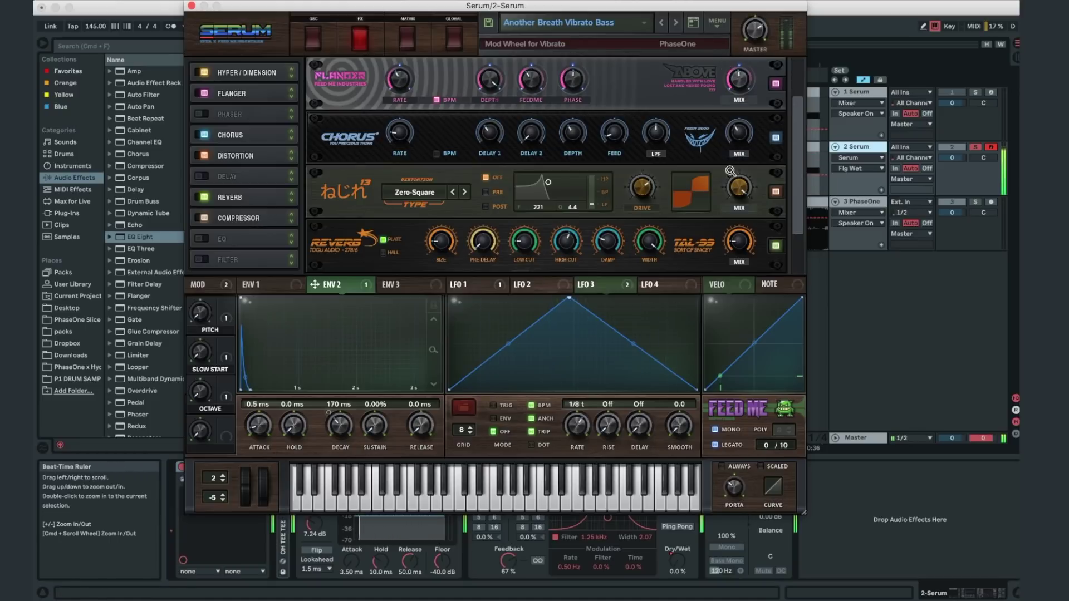
pyautogui.moveTo(738, 134); pyautogui.dragTo(729, 167)
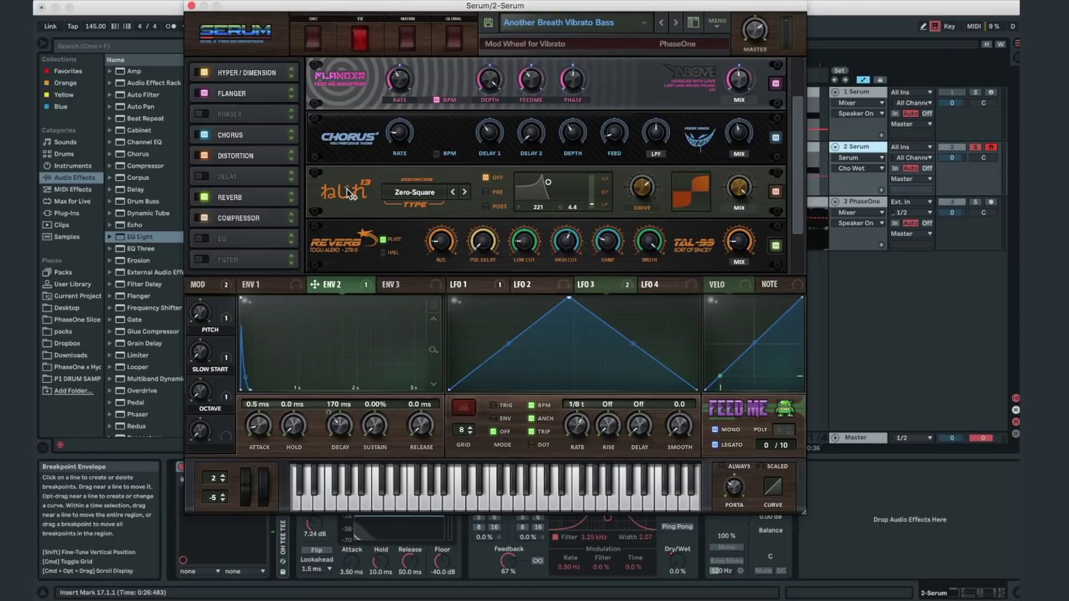
# Bring the compressor into view and keep the distortion type at Zero-Square.
pyautogui.click(240, 153)
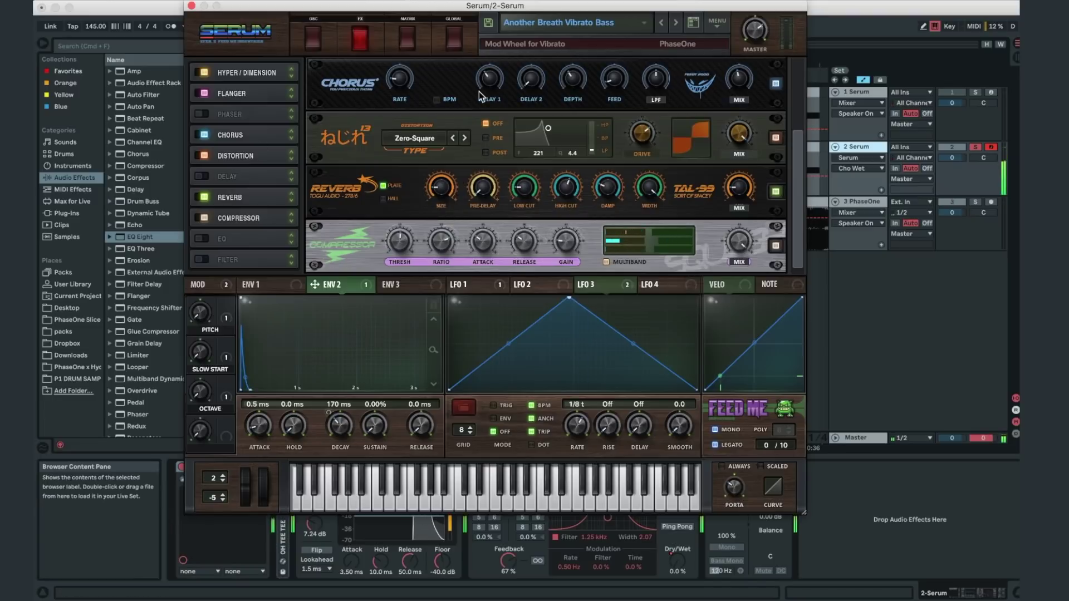
pyautogui.click(426, 139)
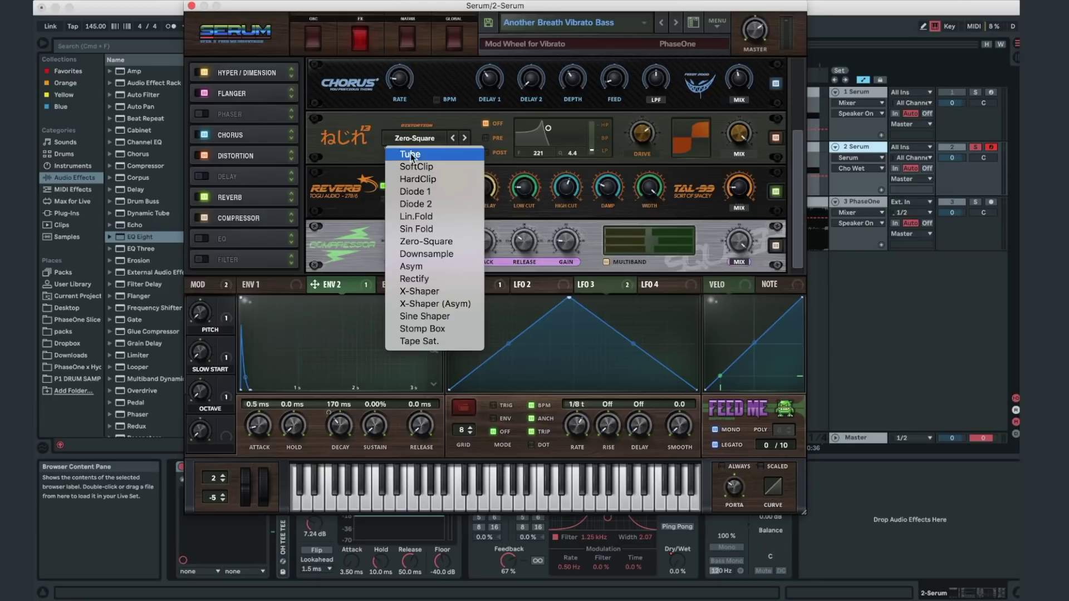
pyautogui.click(345, 122)
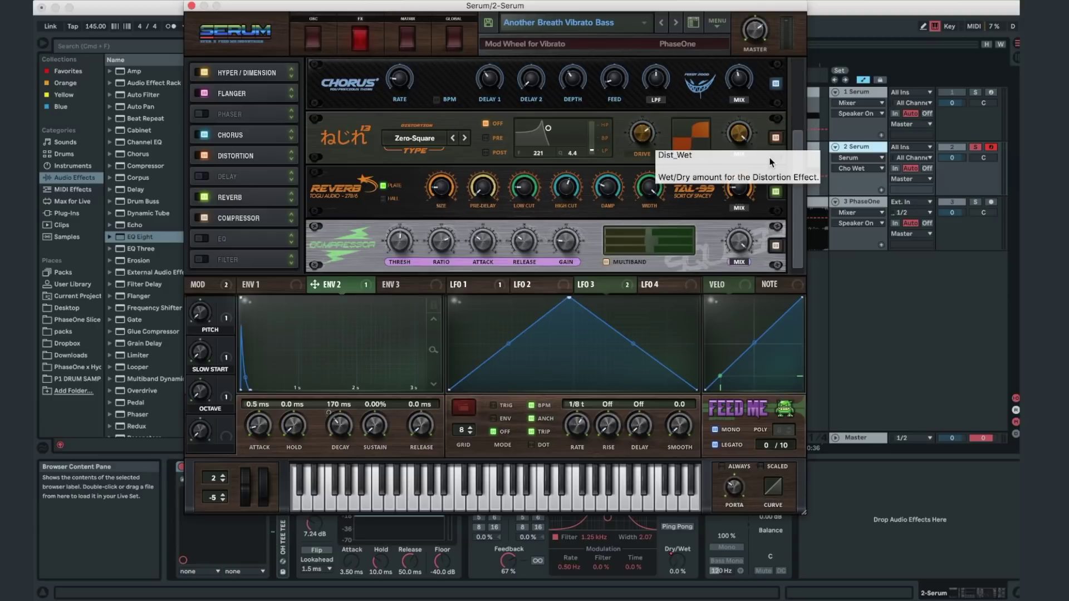
# Set the distortion mix to 25% and close the Serum window.
pyautogui.click(738, 136)
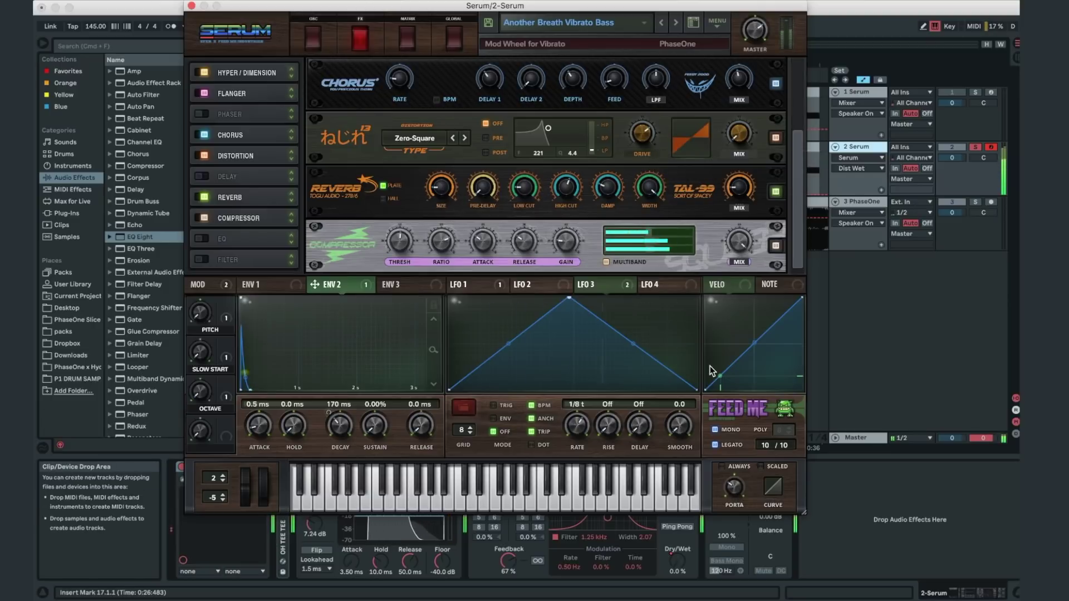
pyautogui.click(736, 135)
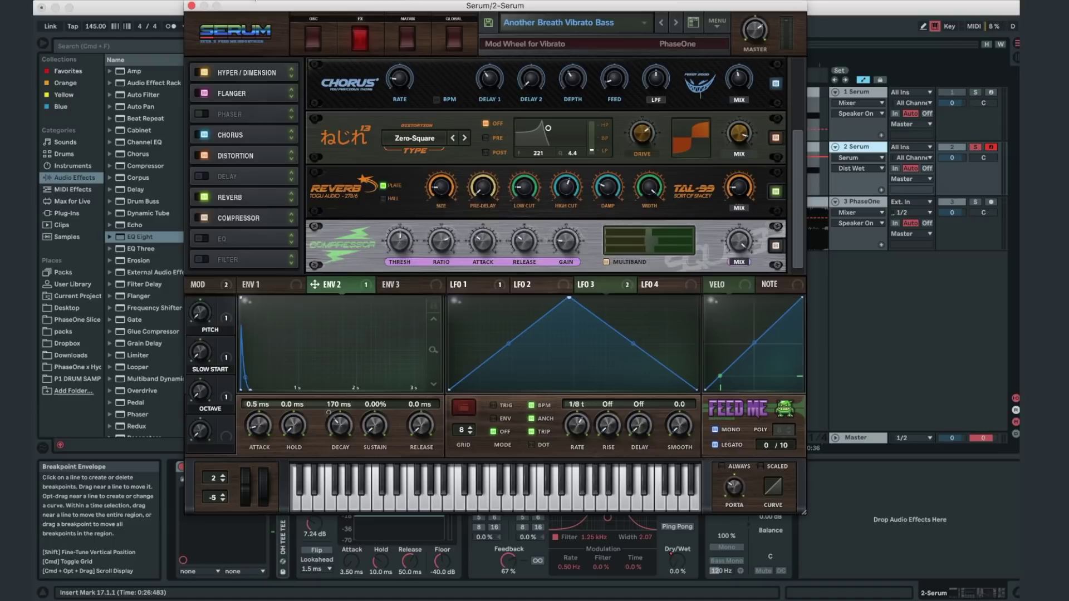
pyautogui.click(192, 6)
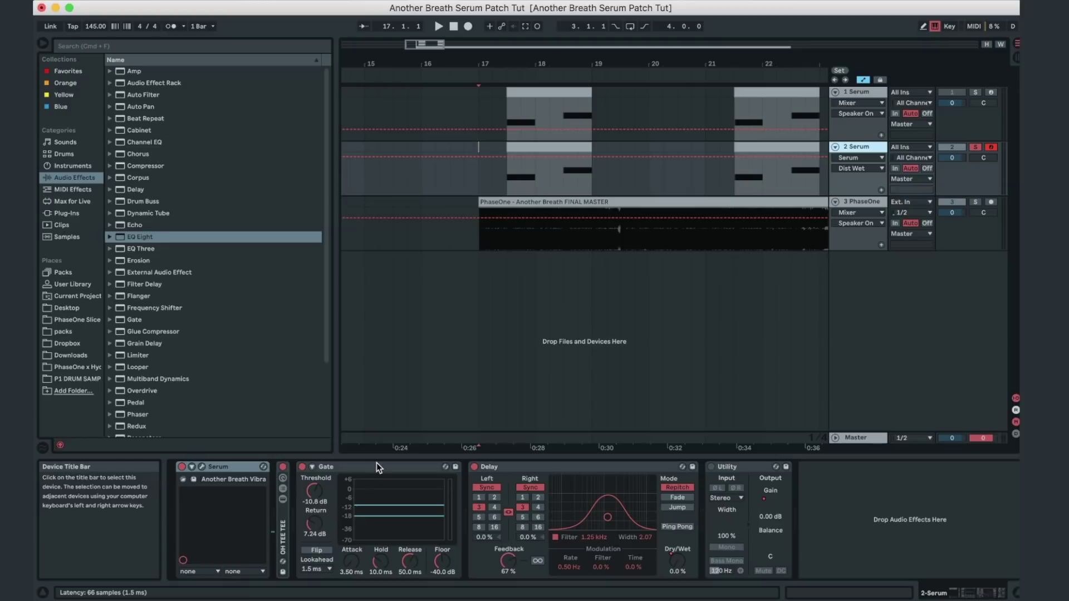
# Select track 2's Gate and expand the OH TEE TEE rack to show Corpus, OTT and Saturator.
pyautogui.click(320, 466)
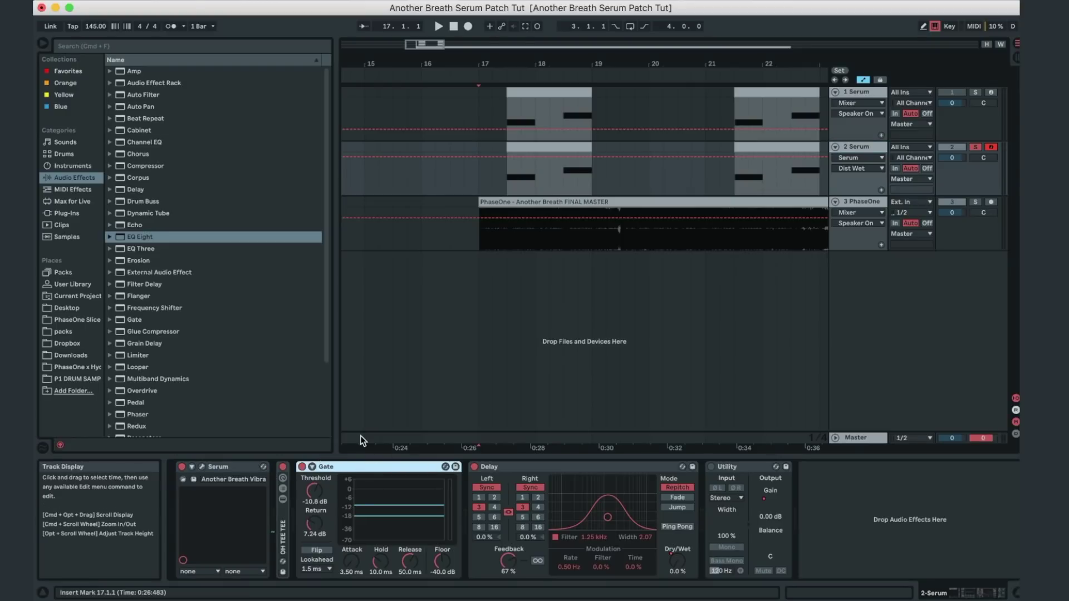
pyautogui.click(285, 527)
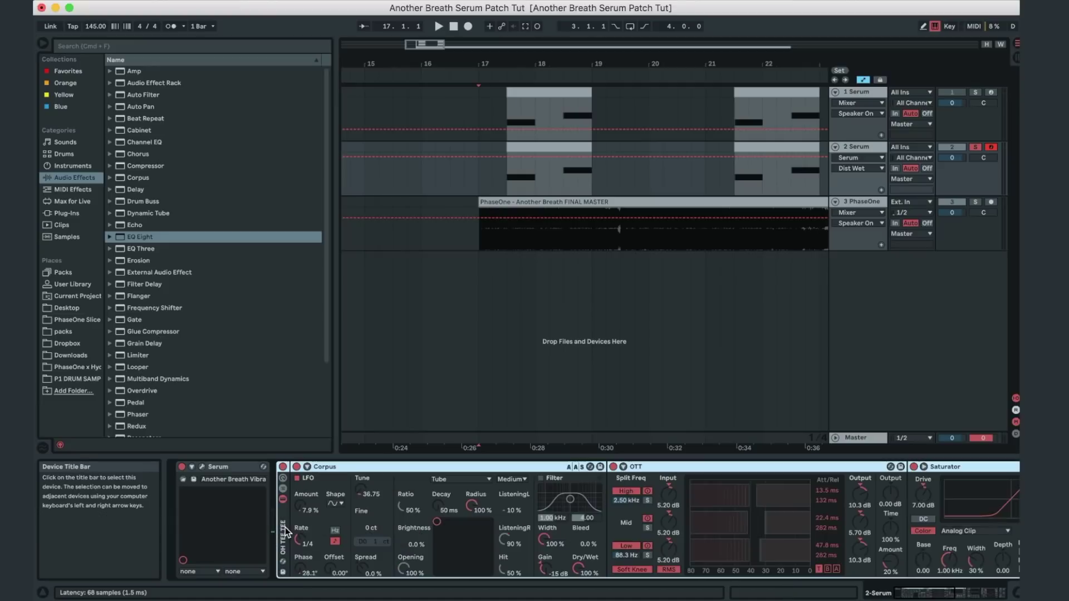
pyautogui.hscroll(6, 366, 516)
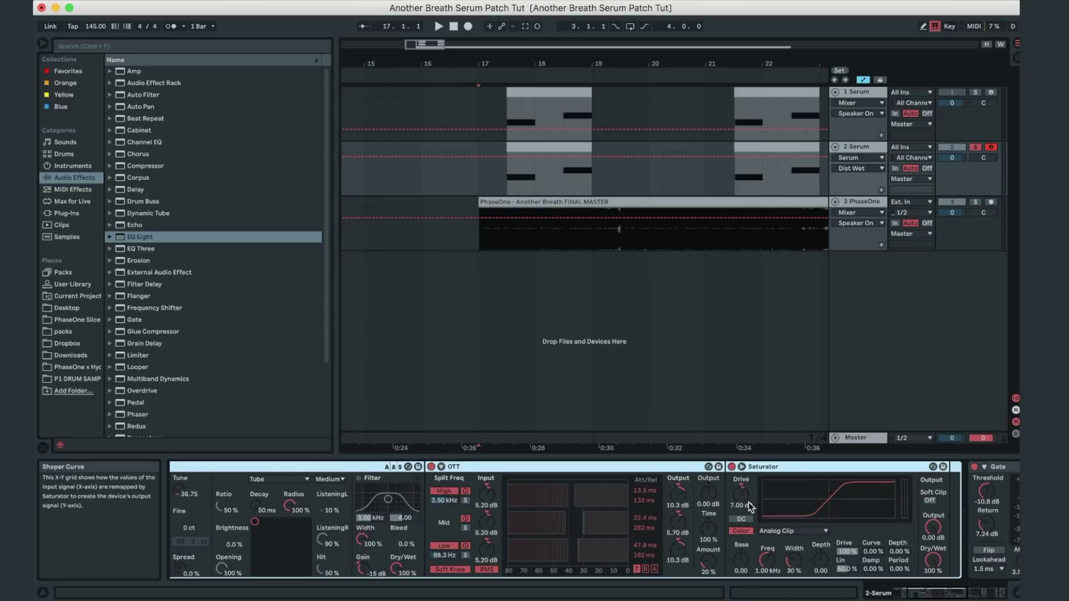
pyautogui.hscroll(-6, 748, 502)
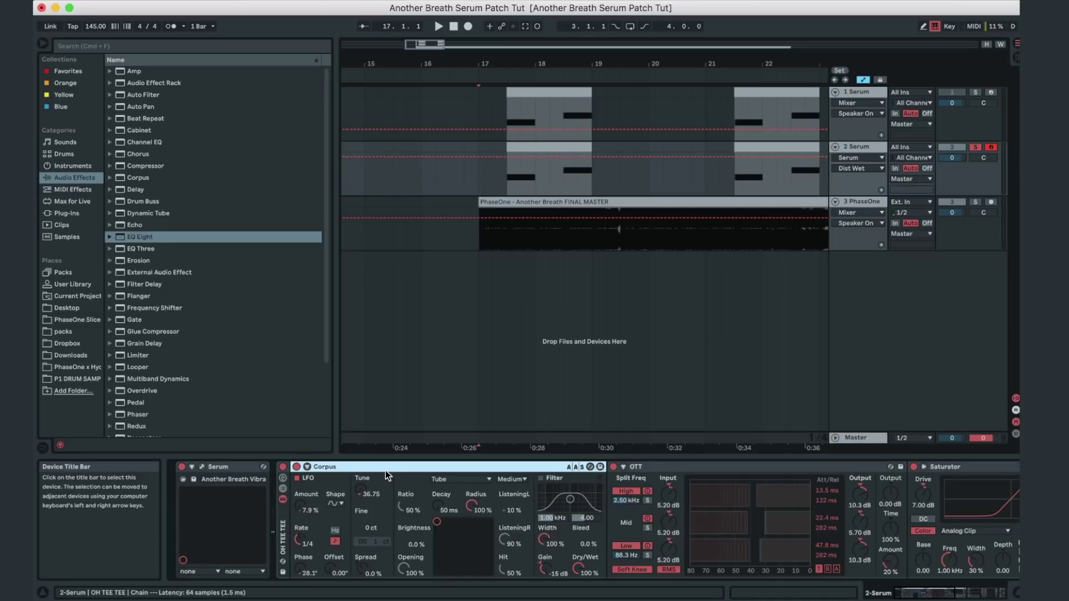
pyautogui.hscroll(5, 579, 515)
pyautogui.hscroll(-5, 579, 515)
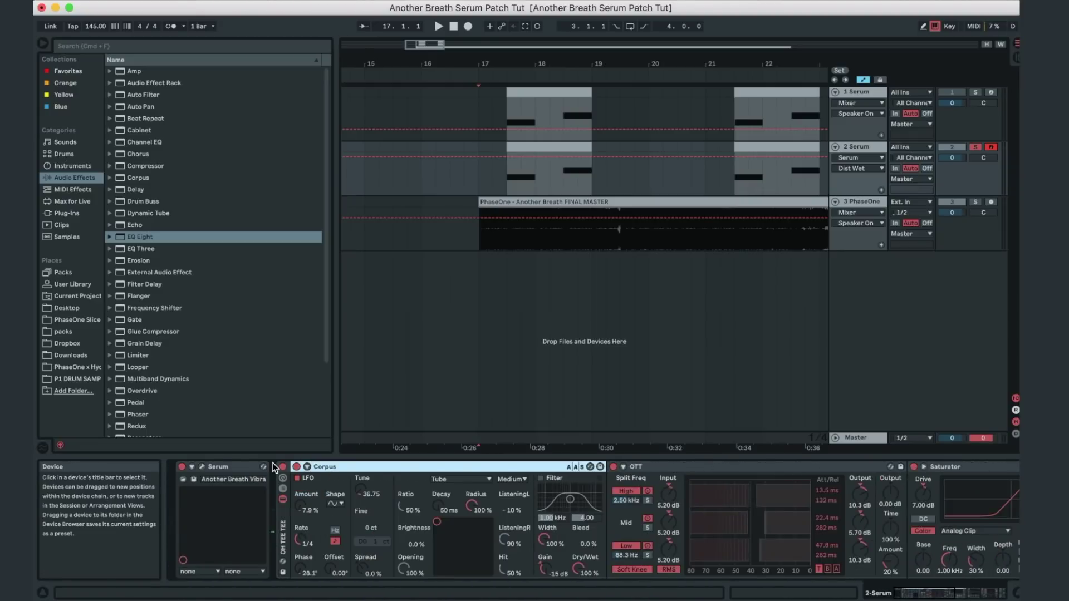
# Play a bass note, bypass the OH TEE TEE rack to compare, then reactivate it.
pyautogui.press('a')
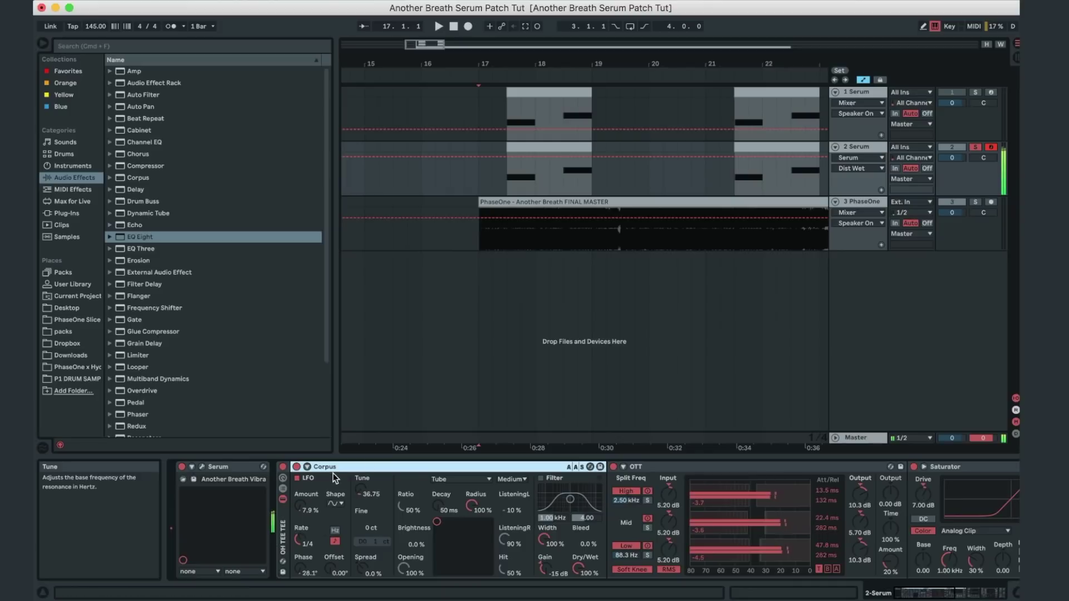
pyautogui.hscroll(5, 556, 501)
pyautogui.hscroll(-5, 609, 492)
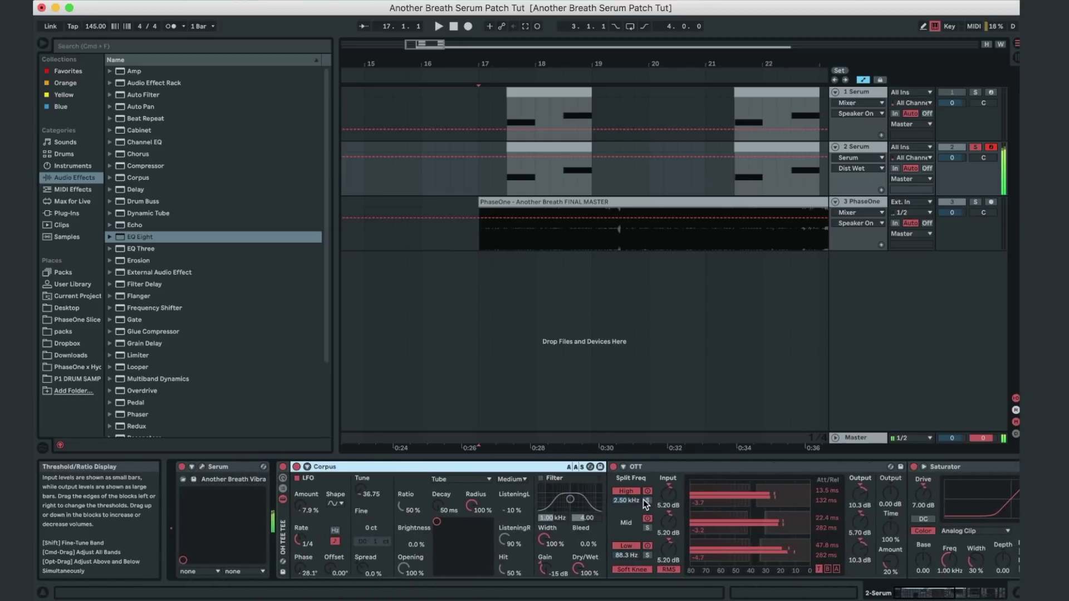
pyautogui.click(282, 470)
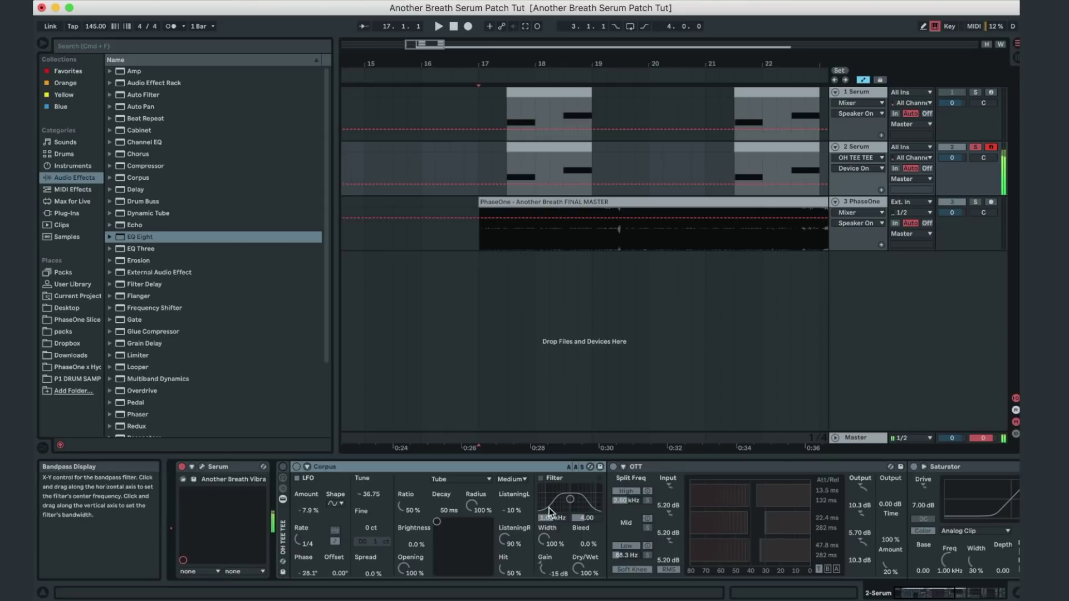
pyautogui.hscroll(5, 549, 508)
pyautogui.hscroll(3, 548, 507)
pyautogui.hscroll(-8, 549, 508)
pyautogui.hscroll(6, 549, 508)
pyautogui.hscroll(-6, 535, 508)
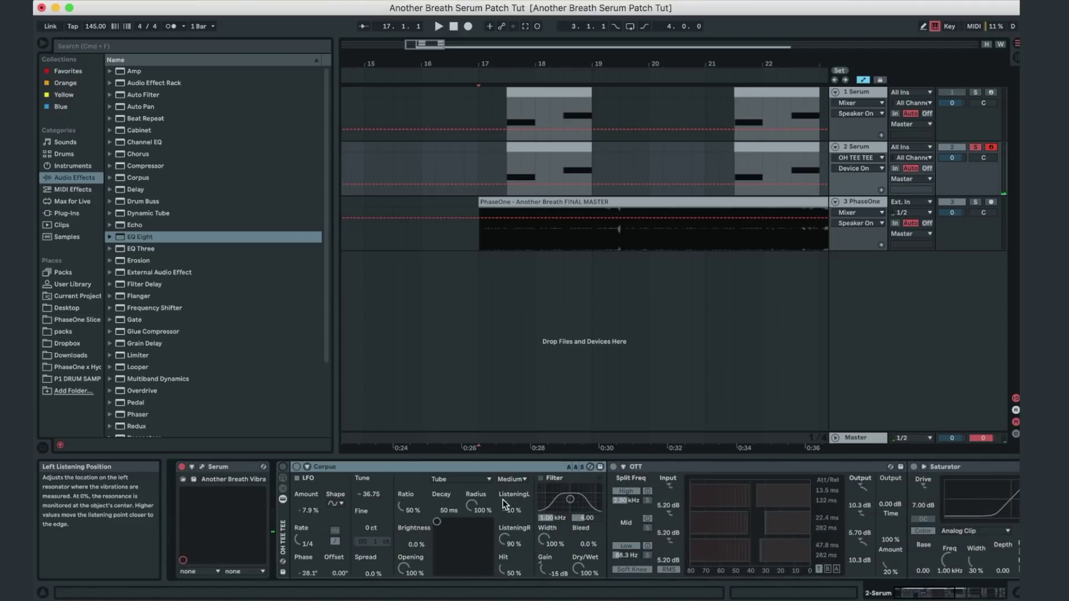
pyautogui.click(283, 466)
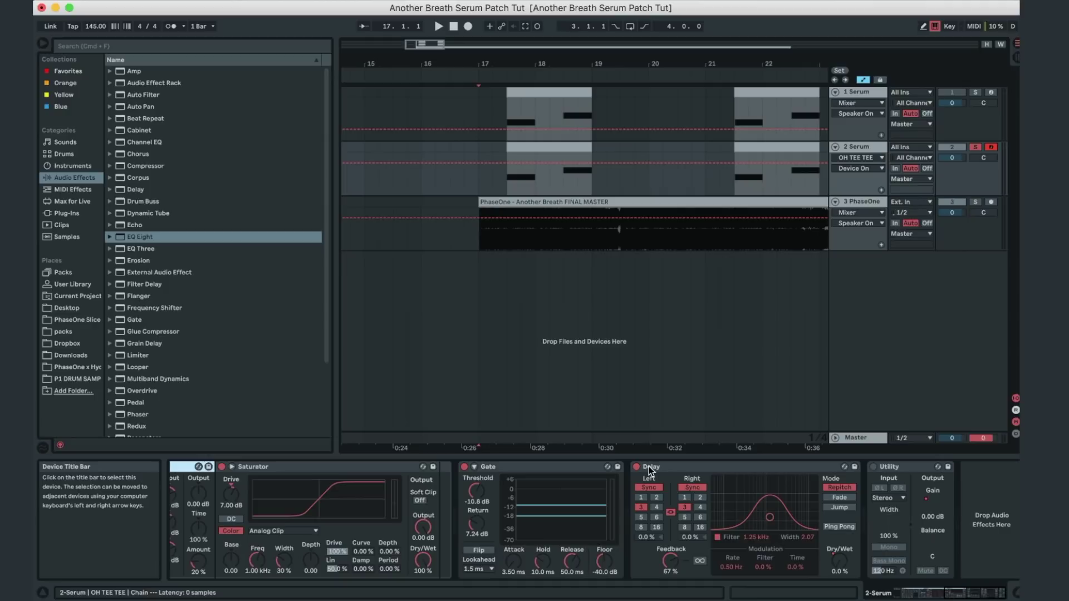
# Select track 1's clip at 21.3, solo track 1 and play it alone.
pyautogui.click(669, 468)
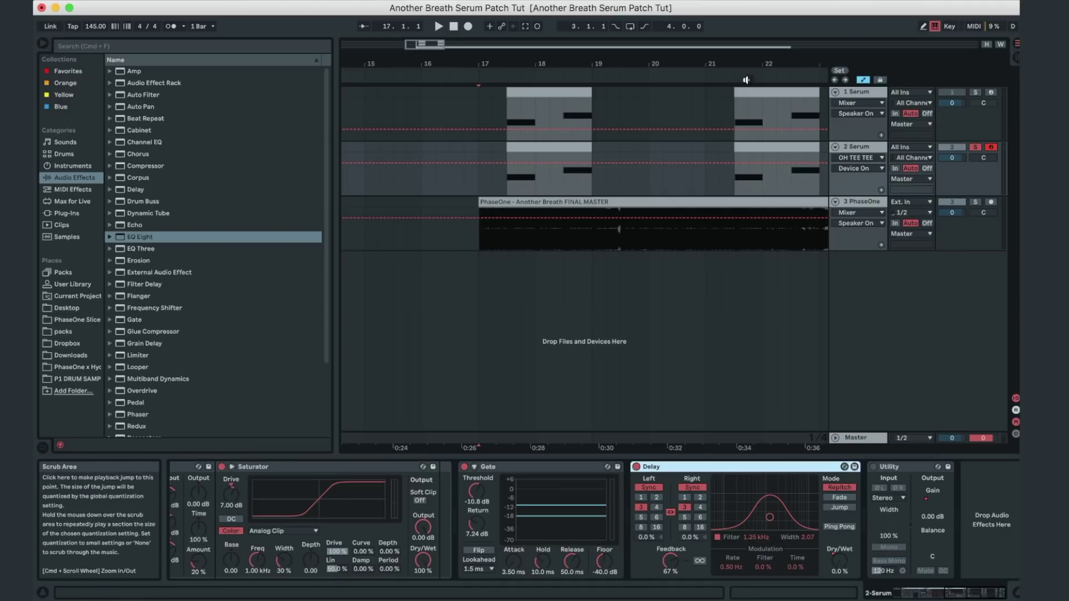
pyautogui.click(742, 153)
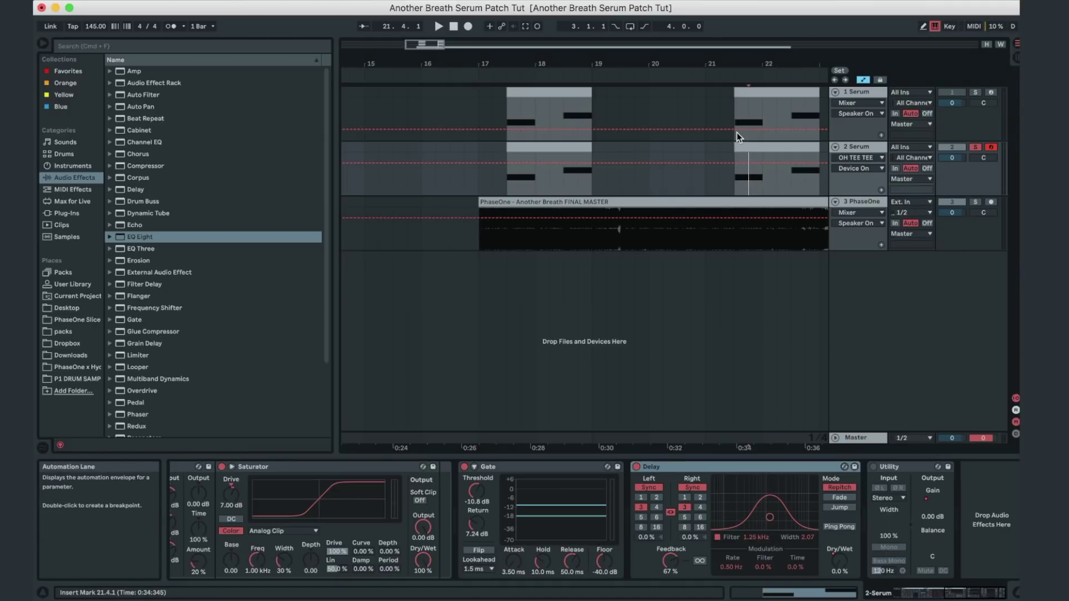
pyautogui.click(753, 159)
pyautogui.hscroll(3, 761, 149)
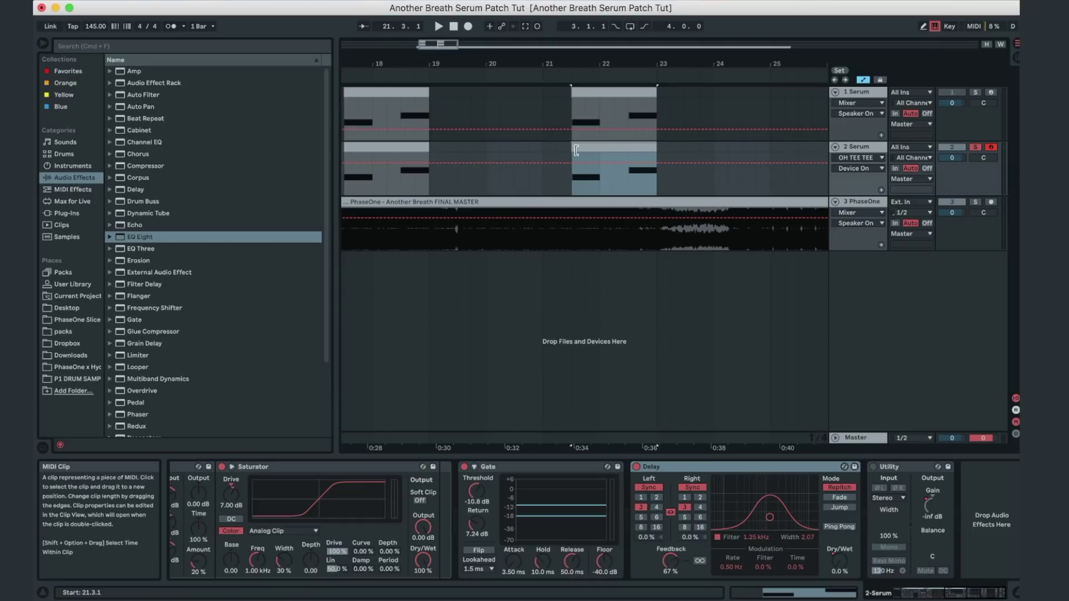
pyautogui.click(604, 97)
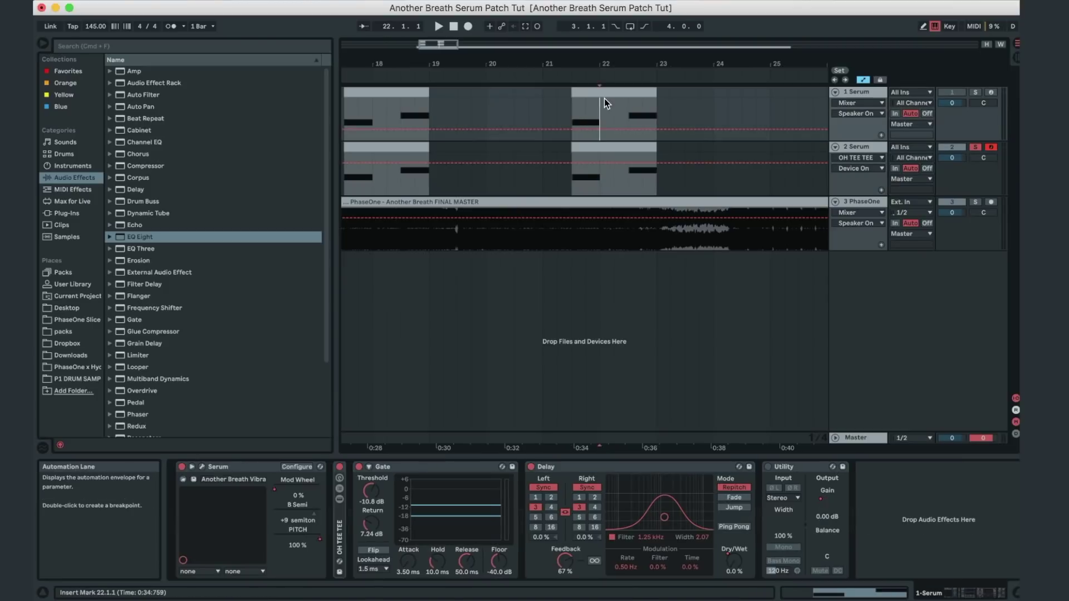
pyautogui.click(975, 92)
pyautogui.press('space')
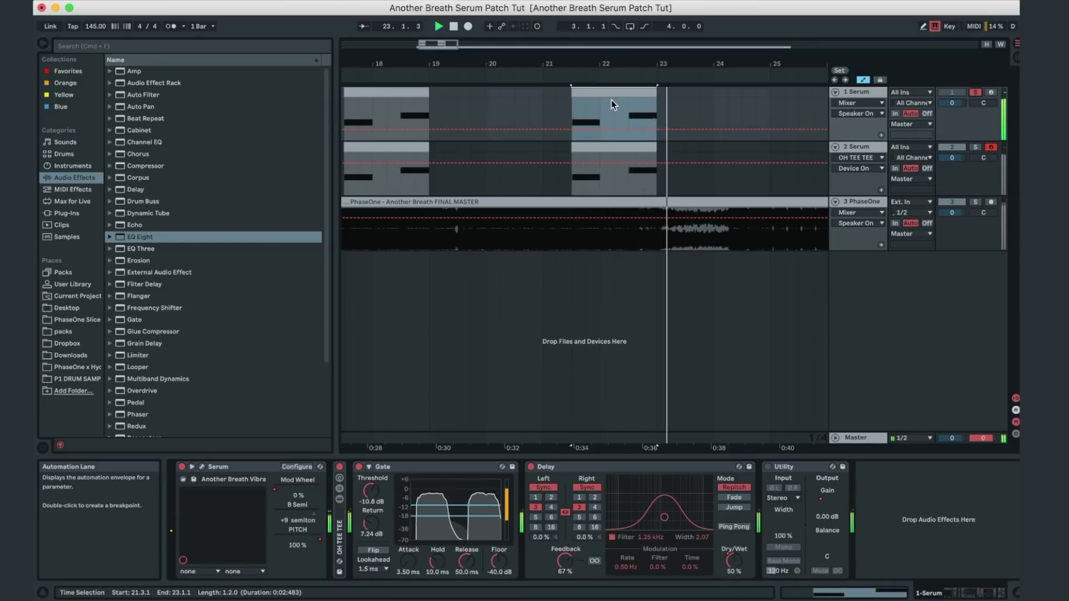
# Solo and play the PhaseOne reference, unsolo it, then select track 1's Serum device.
pyautogui.click(563, 235)
pyautogui.press('space')
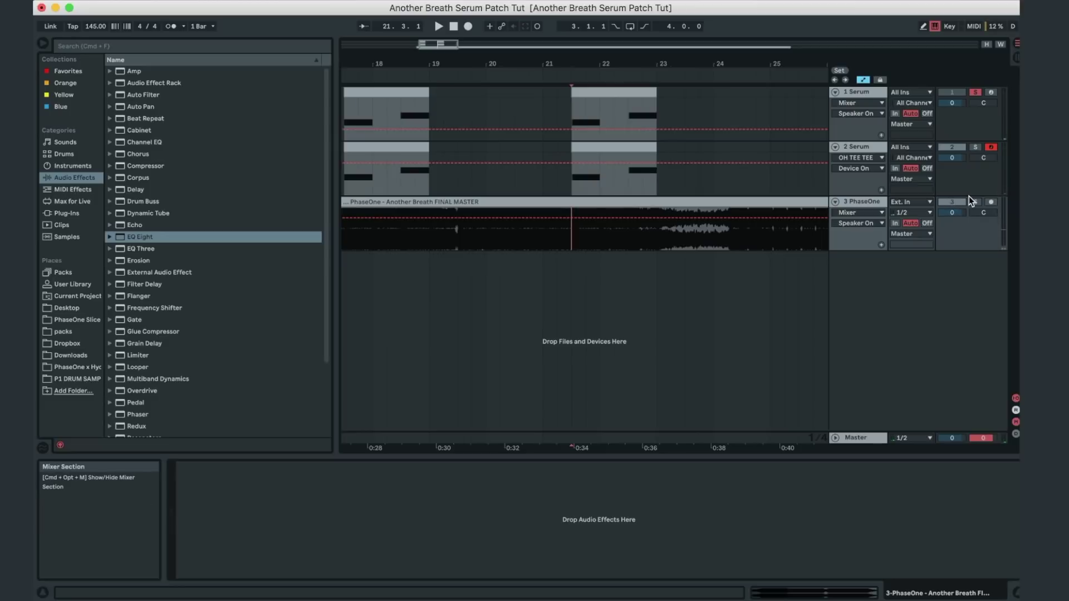
pyautogui.click(974, 202)
pyautogui.press('space')
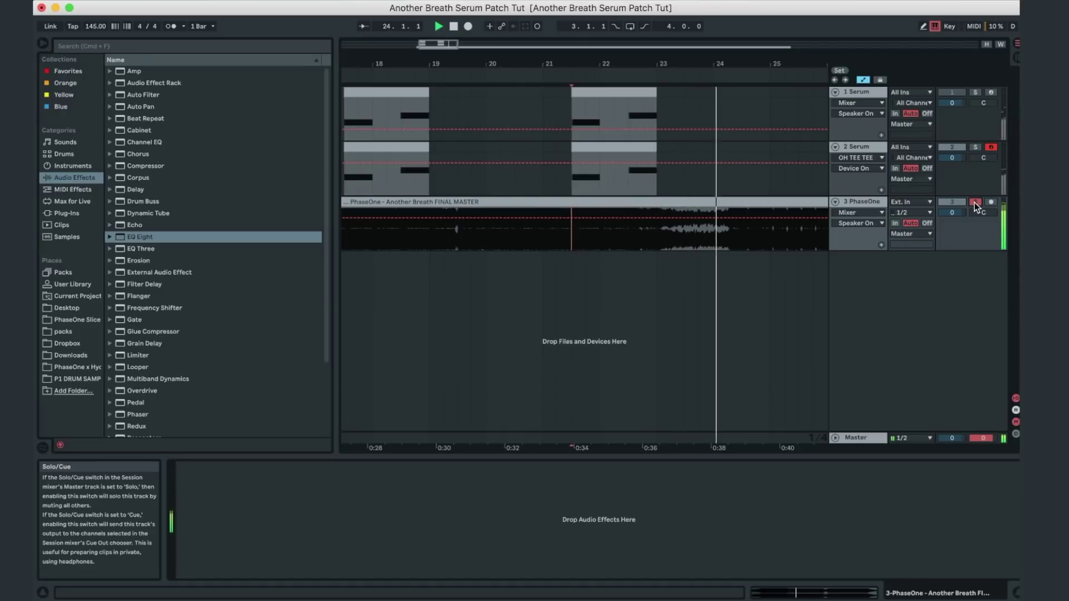
pyautogui.click(974, 202)
pyautogui.click(859, 91)
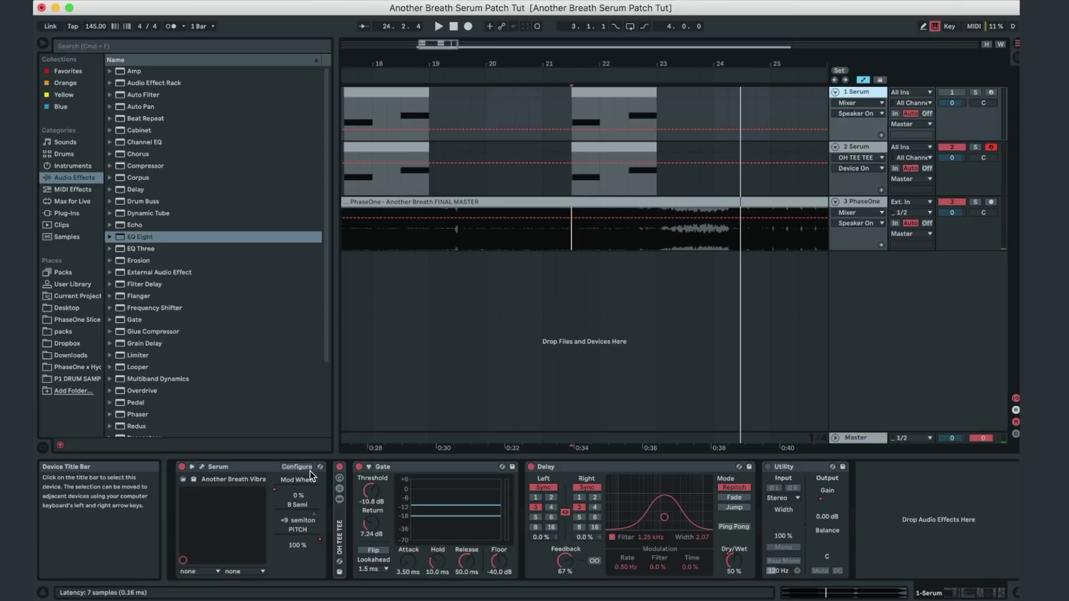
pyautogui.click(224, 468)
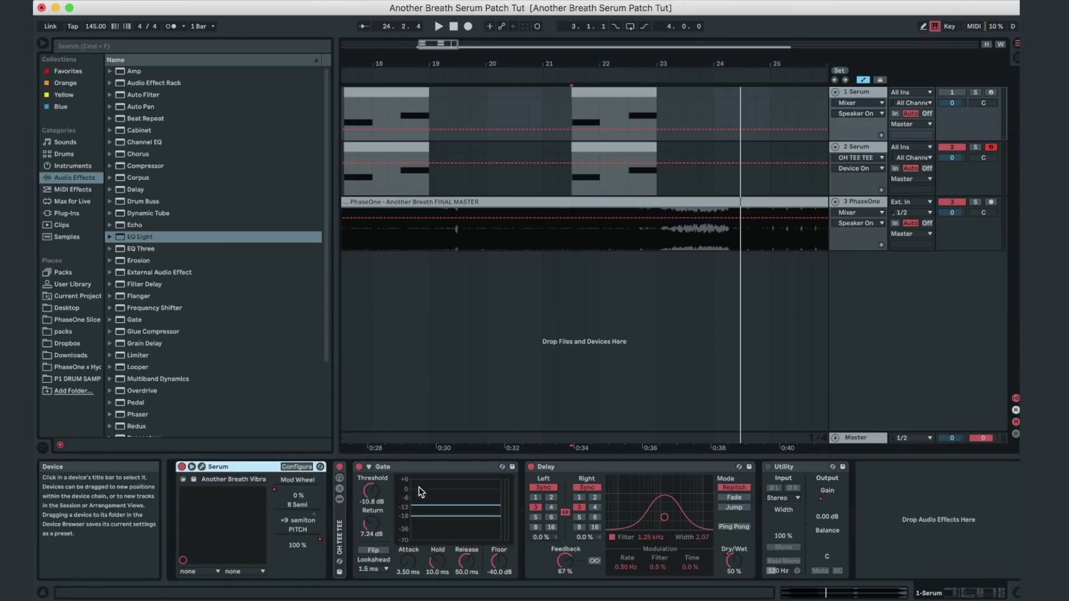
# Unfold the OH TEE TEE rack, look through Corpus, OTT and Saturator, then collapse it.
pyautogui.click(338, 500)
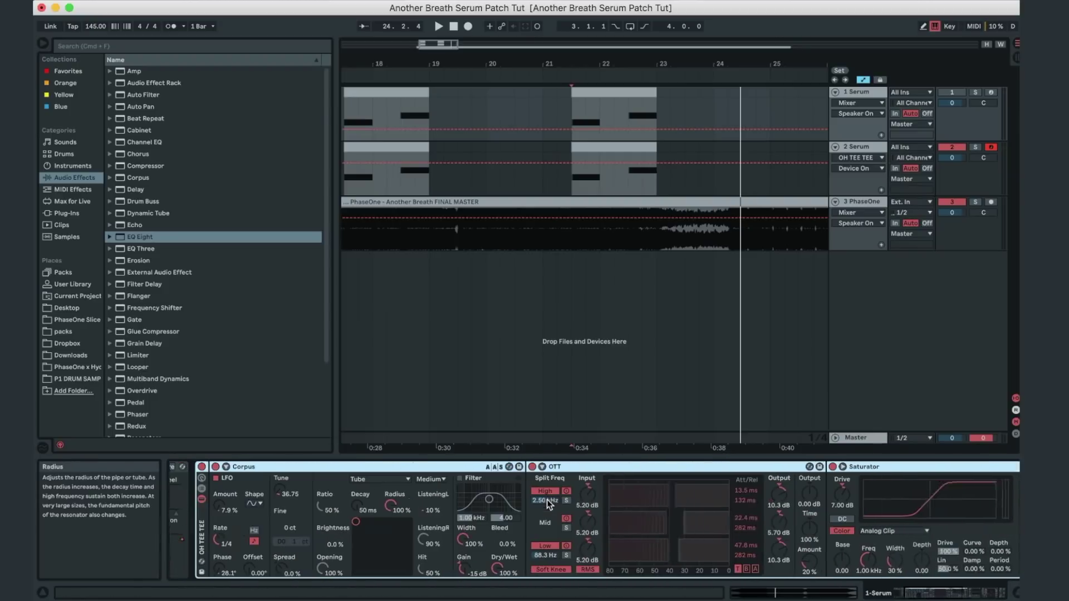
pyautogui.hscroll(5, 547, 499)
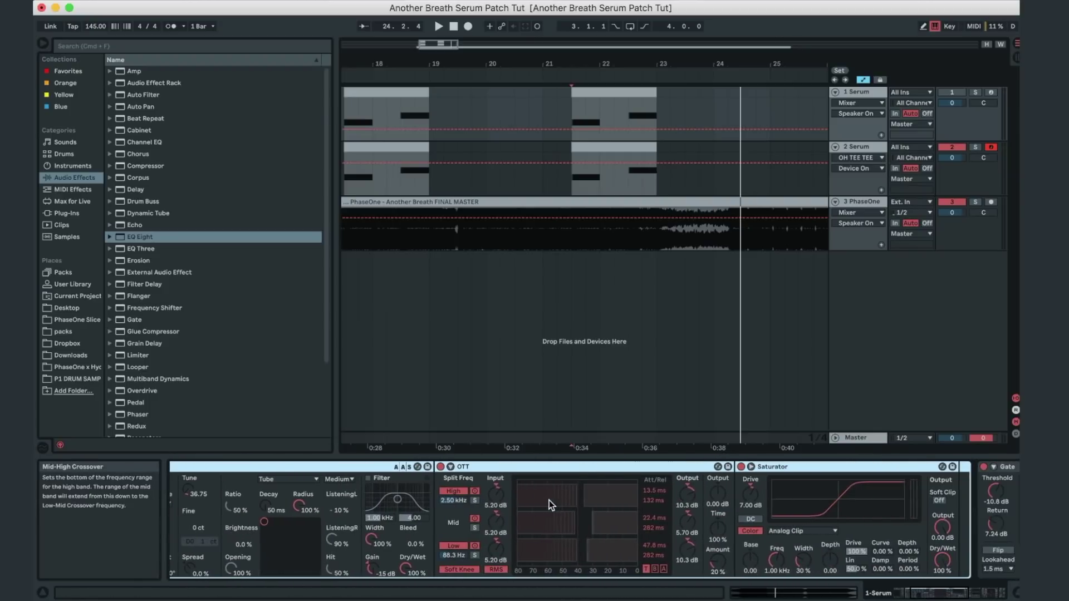
pyautogui.hscroll(-5, 549, 504)
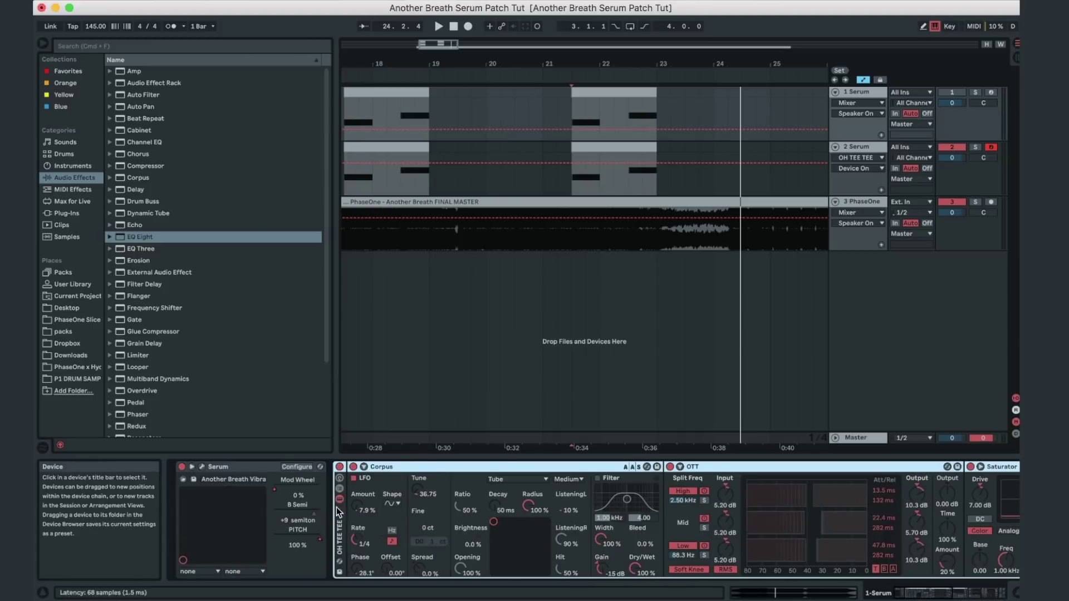
pyautogui.doubleClick(338, 531)
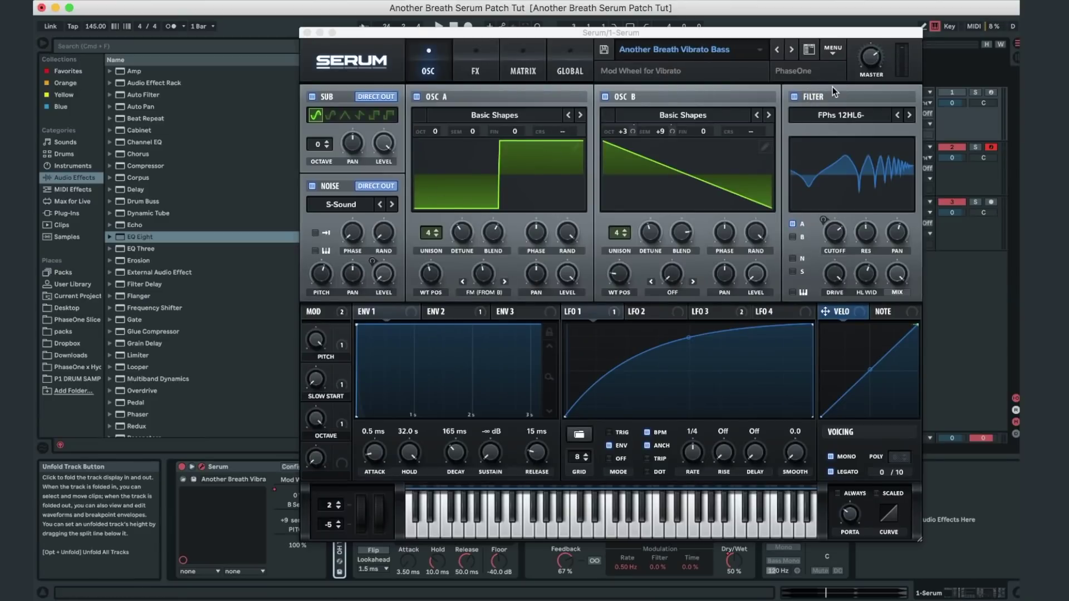
# Switch off the first Serum's filter, solo track 2 and close the Serum editor.
pyautogui.click(814, 85)
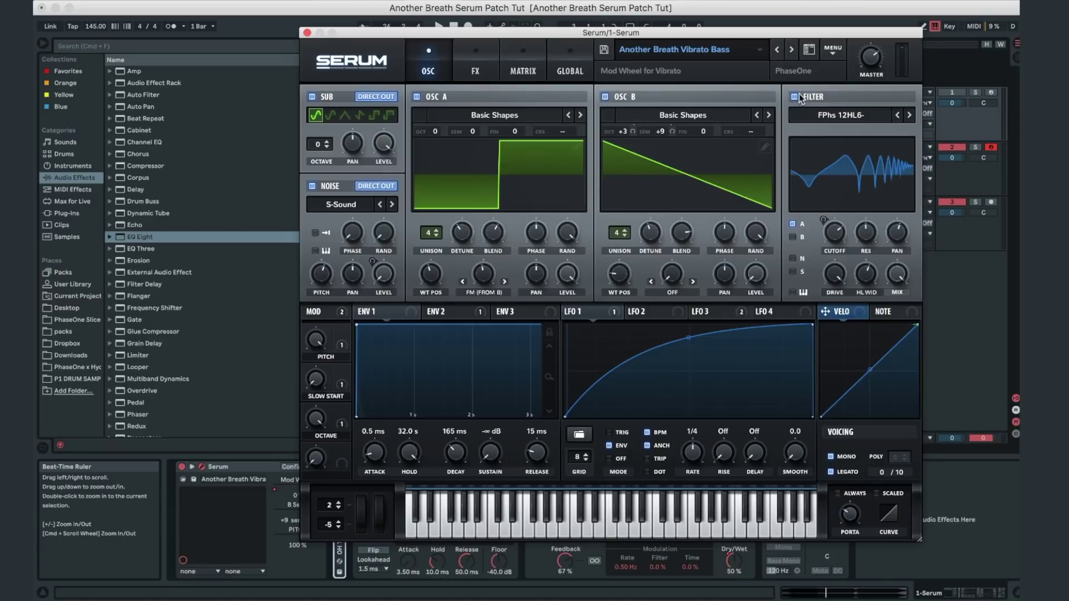
pyautogui.click(795, 97)
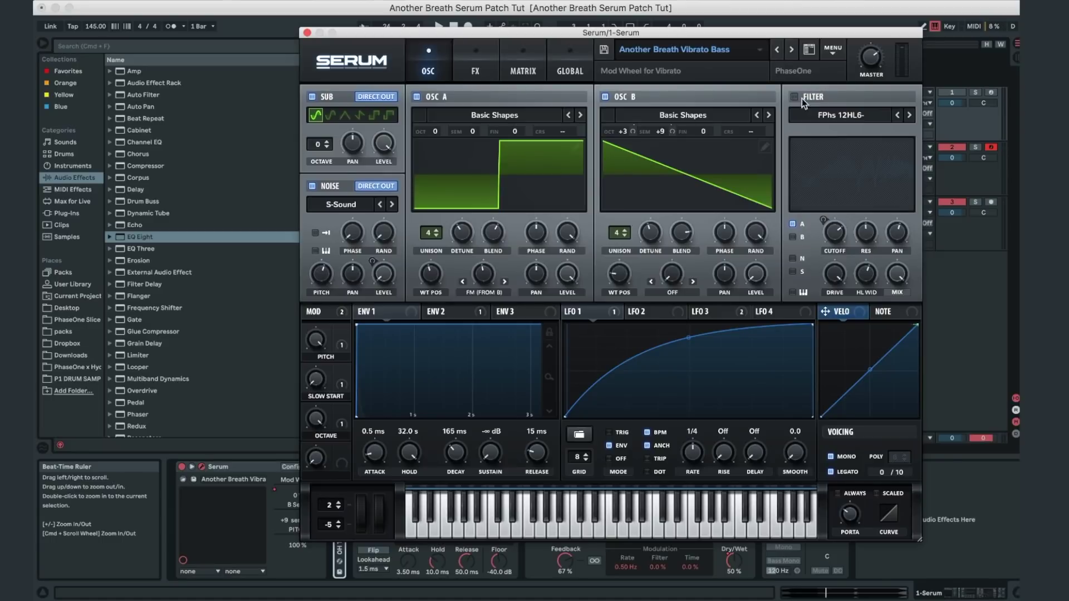
pyautogui.click(975, 147)
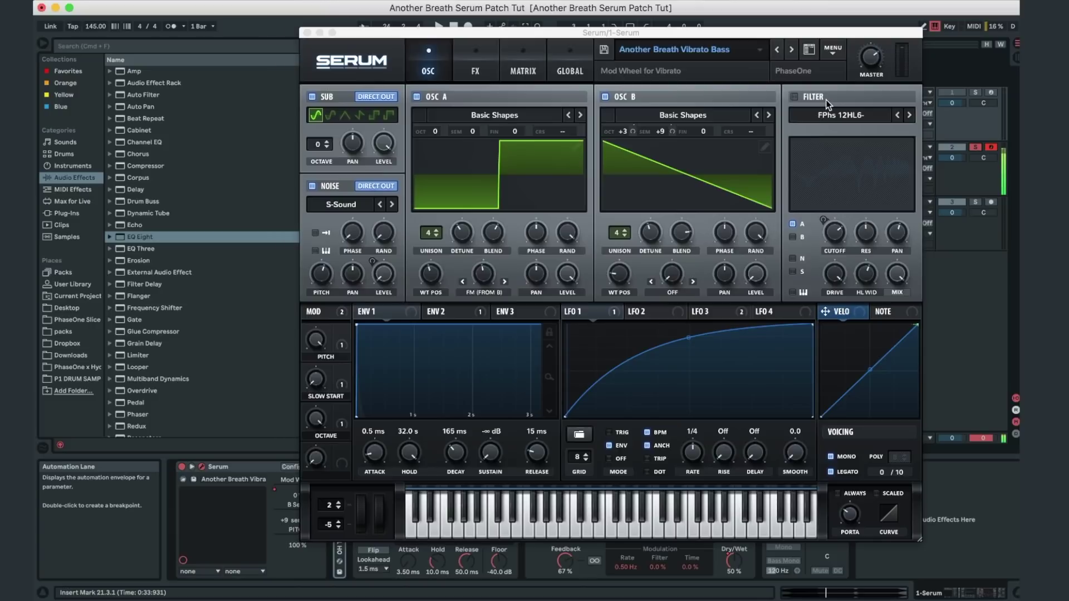
pyautogui.click(307, 33)
# Select track 2's clip from 17.3.1 to 19.1.1 and play that section.
pyautogui.hscroll(-5, 446, 173)
pyautogui.click(474, 150)
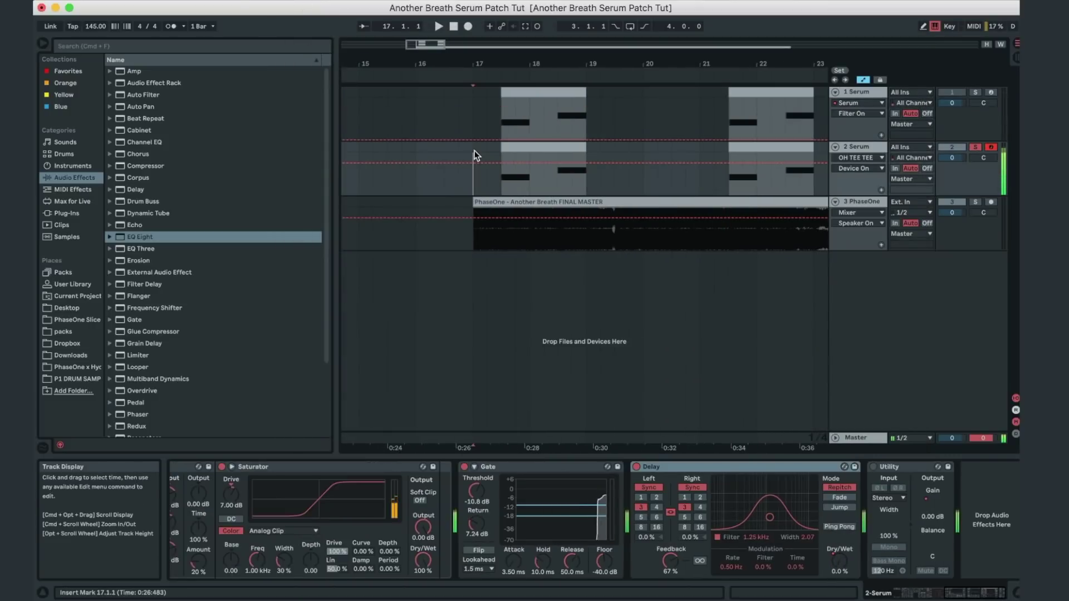
pyautogui.click(570, 148)
pyautogui.click(565, 148)
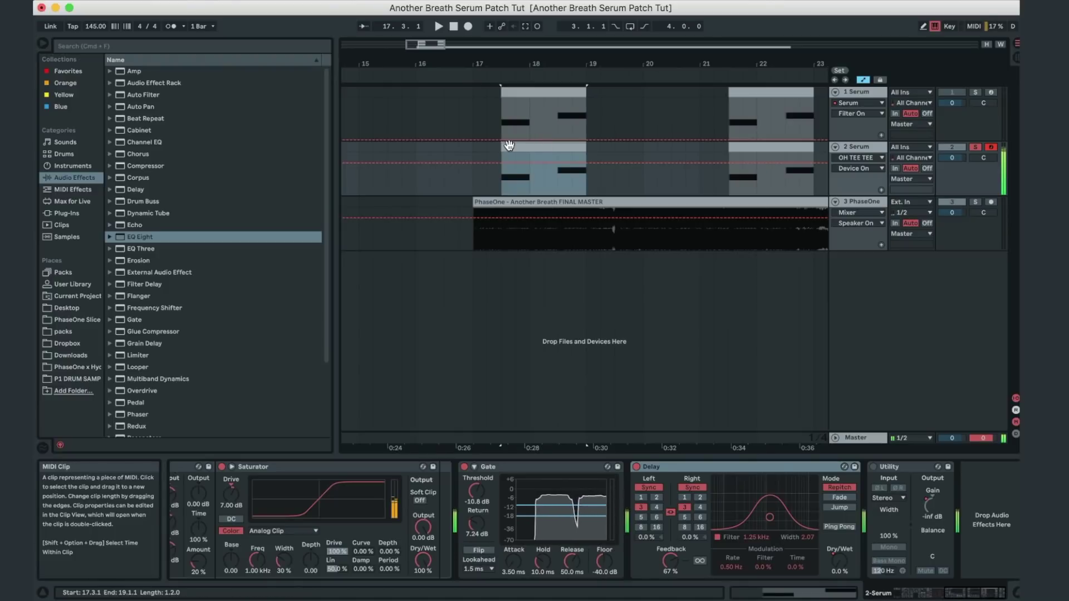
pyautogui.press('space')
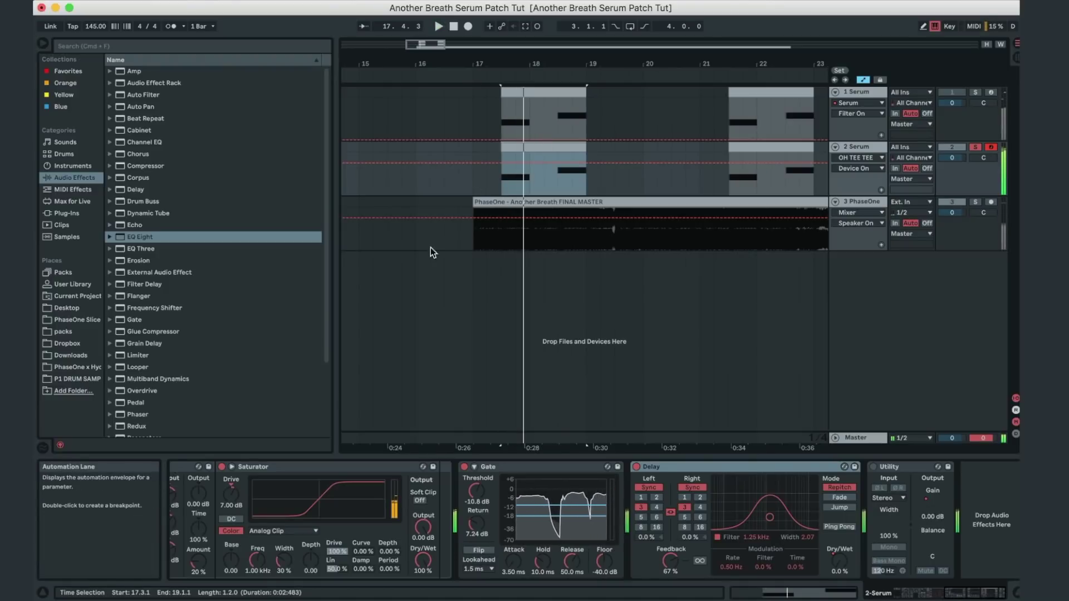
pyautogui.hscroll(-2, 217, 498)
pyautogui.hscroll(-5, 217, 498)
pyautogui.click(198, 466)
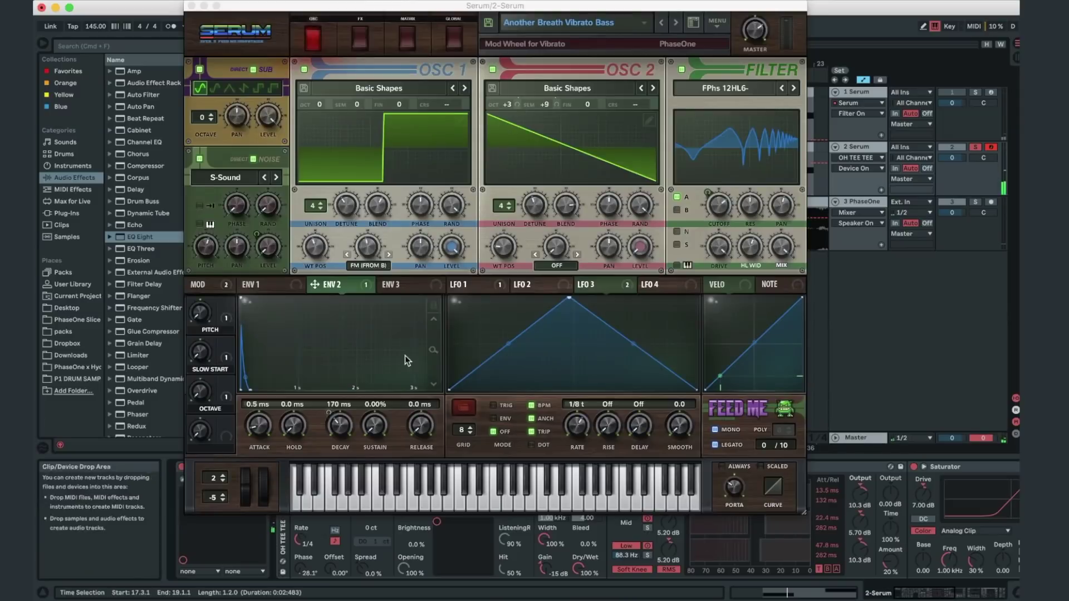
pyautogui.click(680, 70)
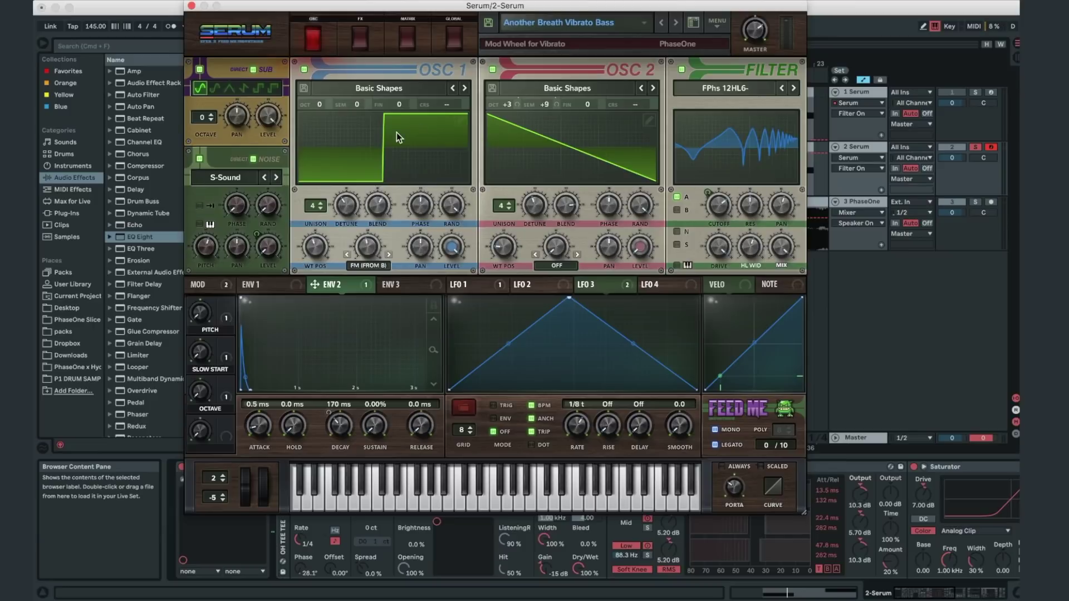
# Check the Noise Level knob's Assigned Modulators (LFO 1) and lower the noise level.
pyautogui.rightClick(266, 253)
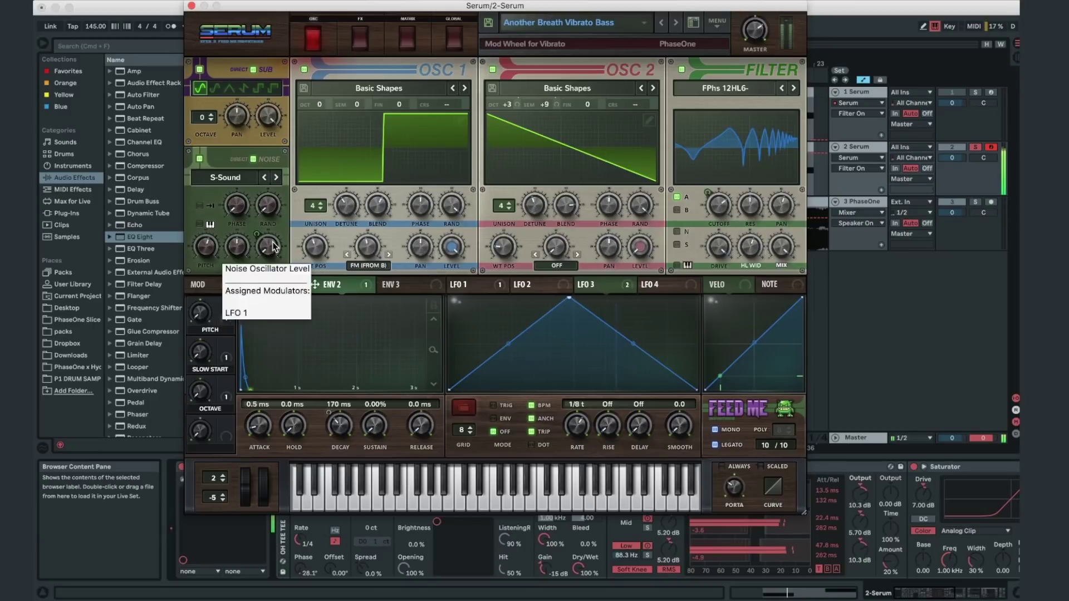
pyautogui.moveTo(268, 302); pyautogui.dragTo(268, 303)
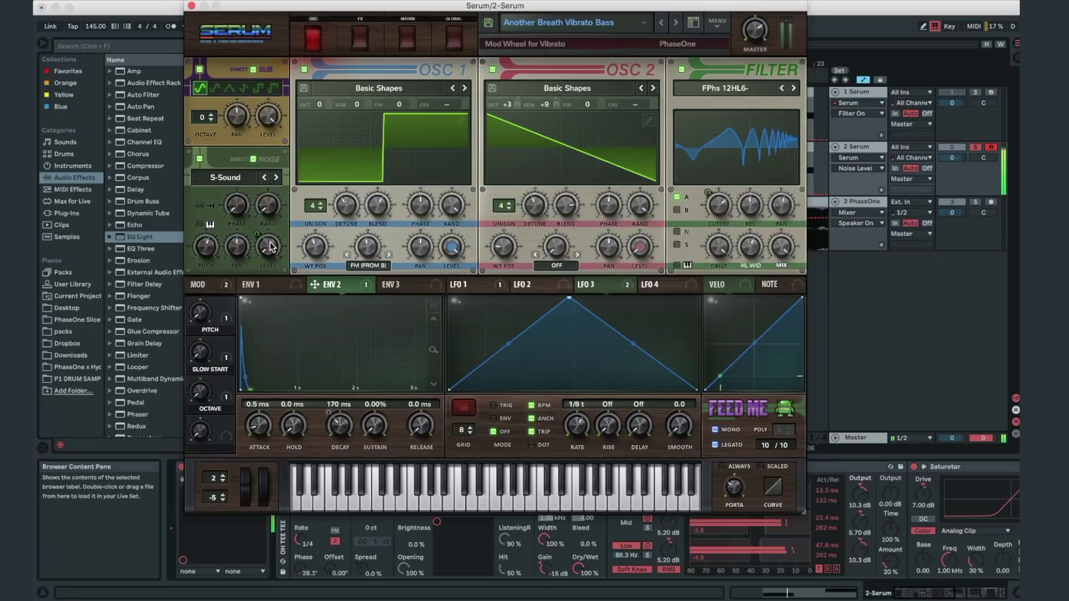